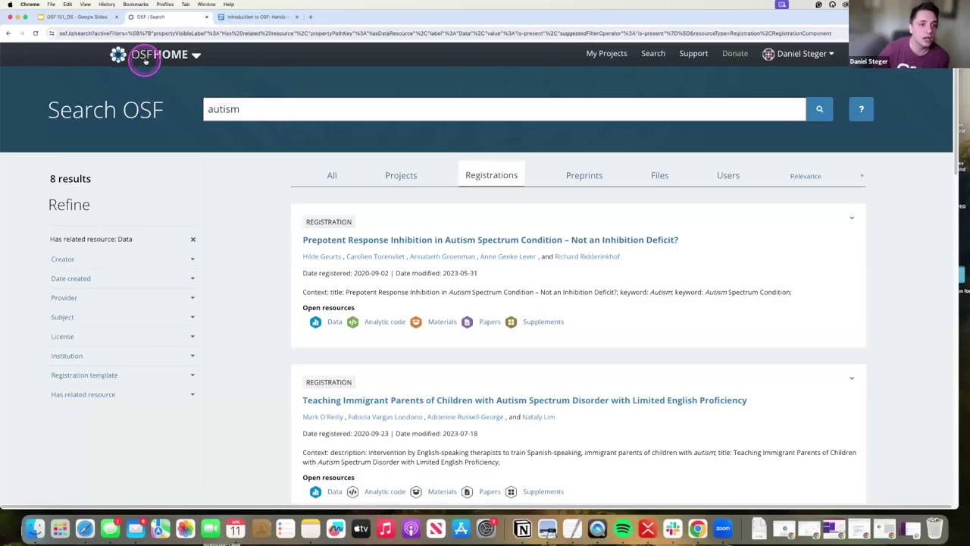
Leave the 'autism' search results and return to the OSF dashboard.
{"action": "left_click", "coordinate": [145, 60]}
Back in the slides, reveal the Research Planning bullet and advance to the Typical Trajectory slide.
{"action": "left_click", "coordinate": [77, 17]}
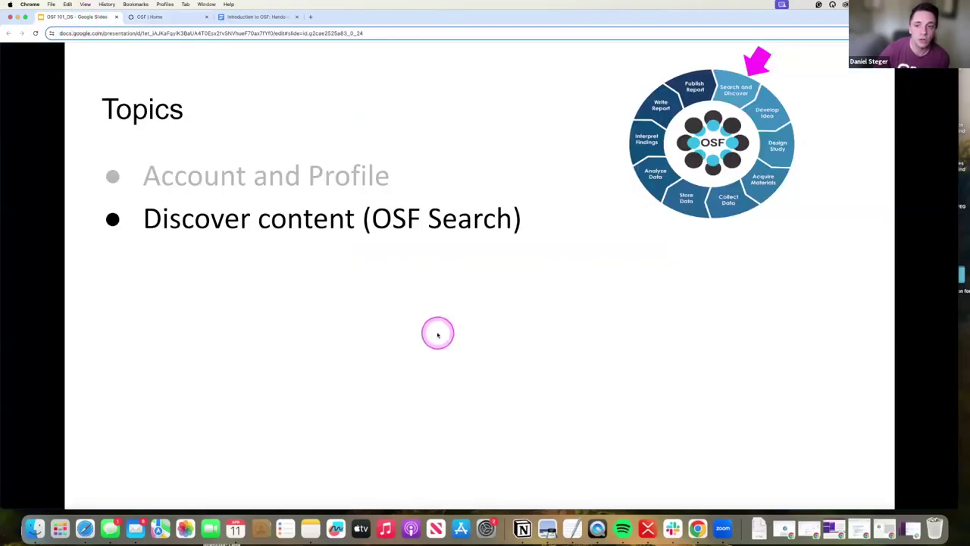
{"action": "left_click", "coordinate": [447, 265]}
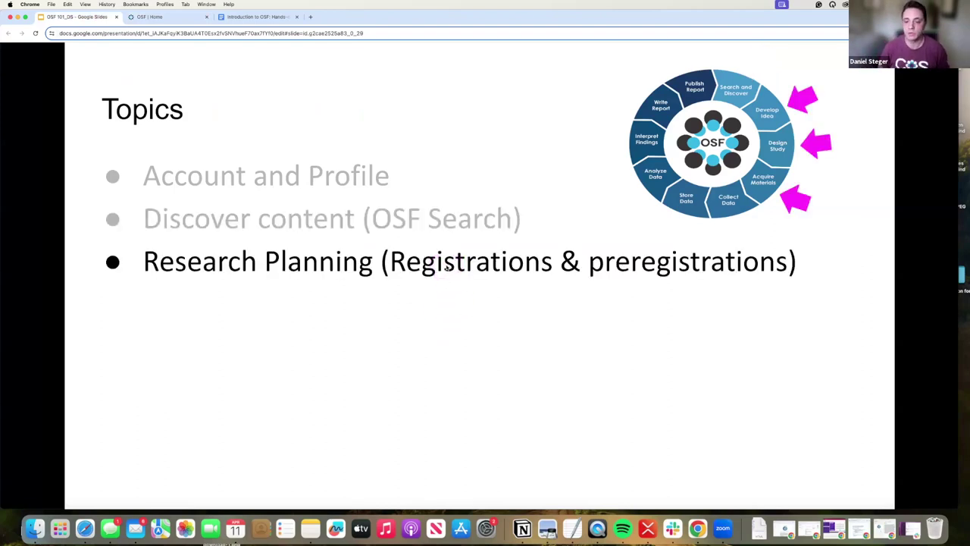
{"action": "left_click", "coordinate": [447, 265]}
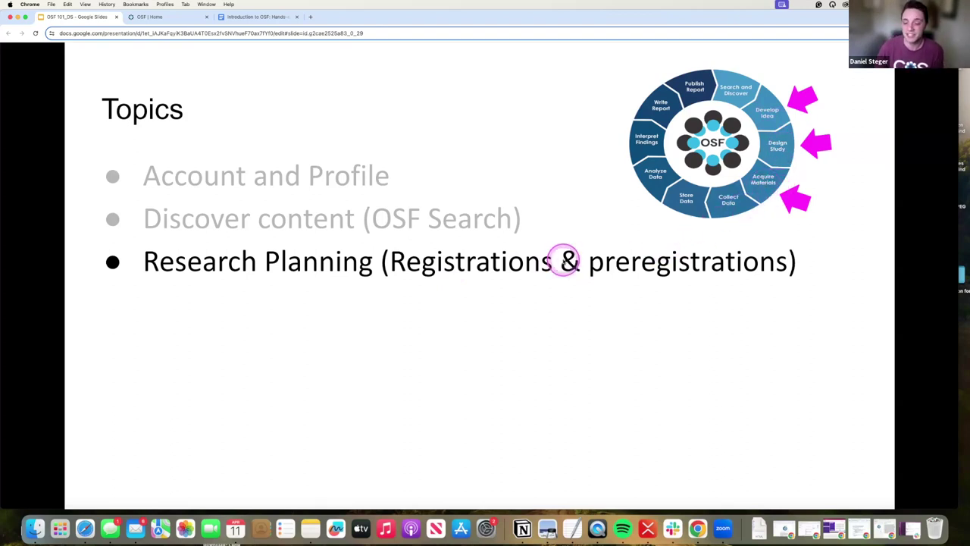
{"action": "left_click", "coordinate": [566, 243]}
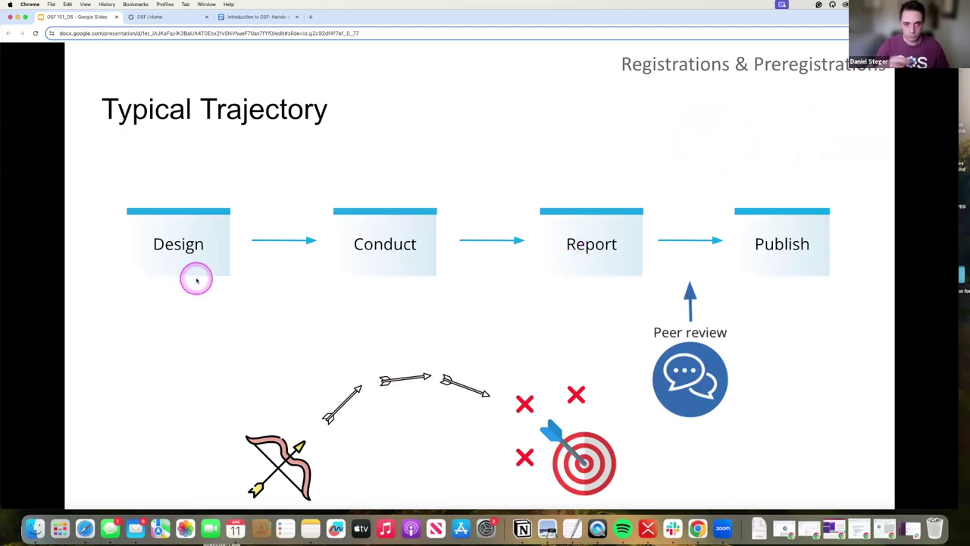
Spotlight the Design stage and bow-and-arrows illustration, then advance to 'Research Planning — Why Preregister?'.
{"action": "key", "text": "ctrl+shift+s"}
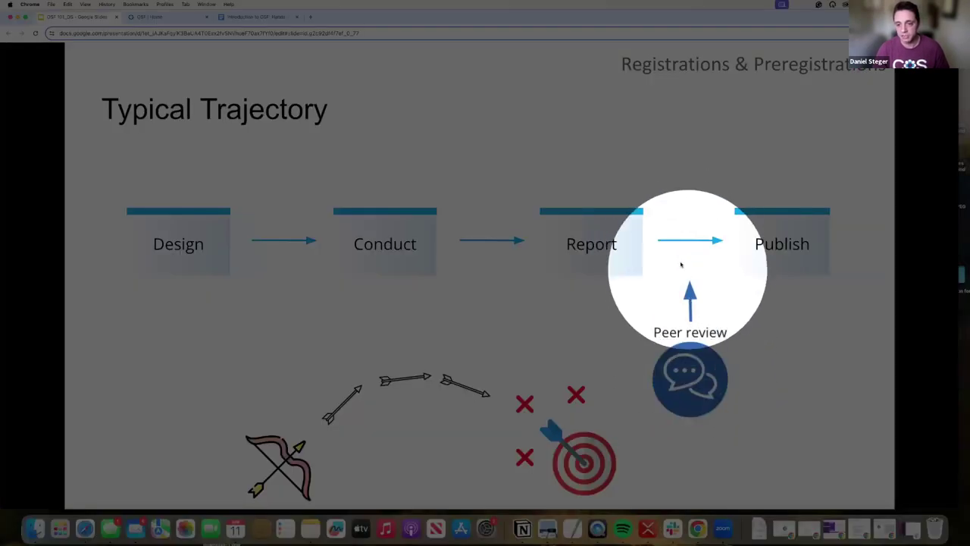
{"action": "key", "text": "Escape"}
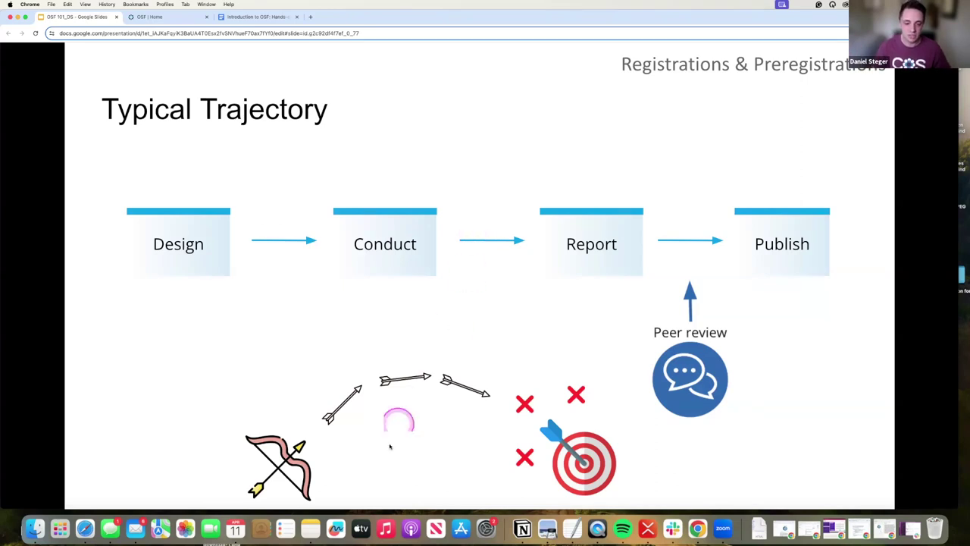
{"action": "key", "text": "ctrl+alt+s"}
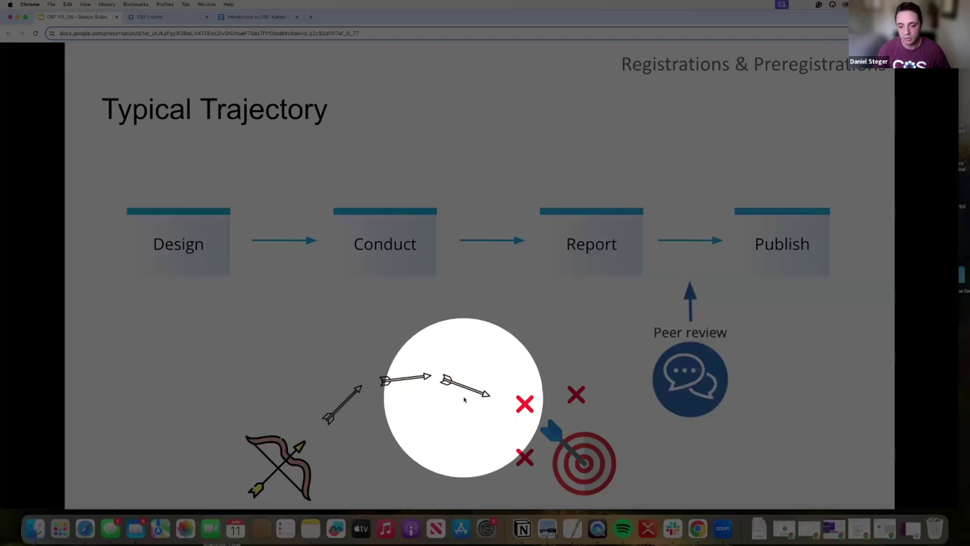
{"action": "key", "text": "ctrl+alt+s"}
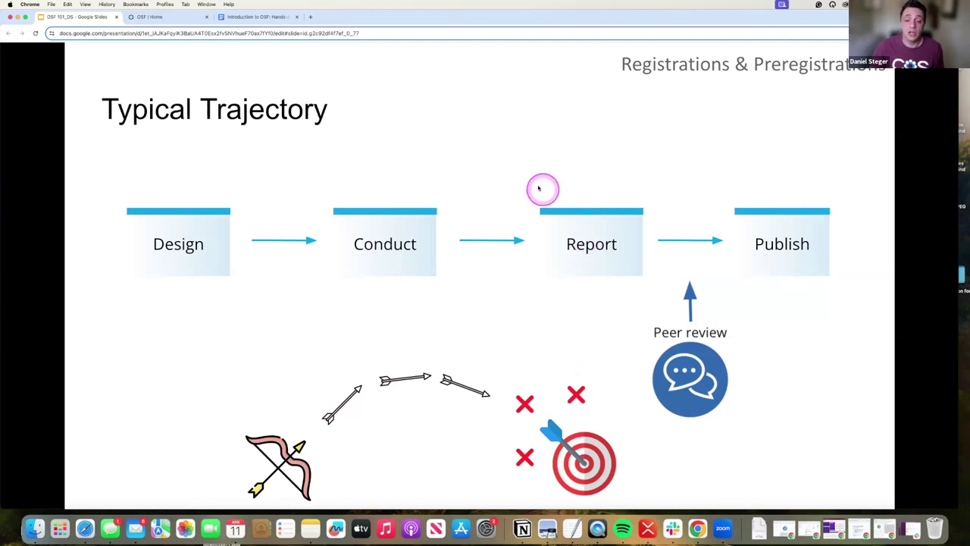
{"action": "key", "text": "Right"}
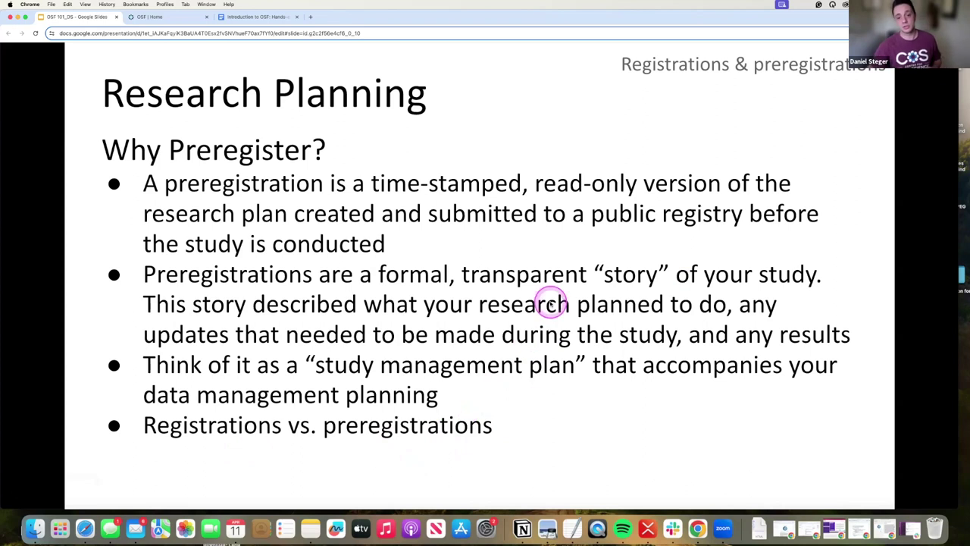
Advance from the Why Preregister slide to the 'Preregistration Vs Registration' diagram.
{"action": "key", "text": "Right"}
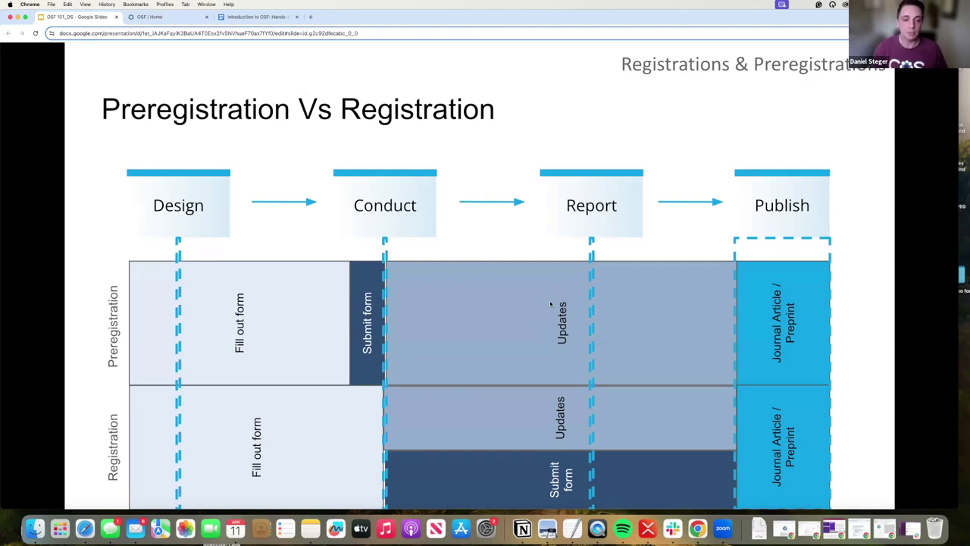
{"action": "left_click", "coordinate": [555, 303]}
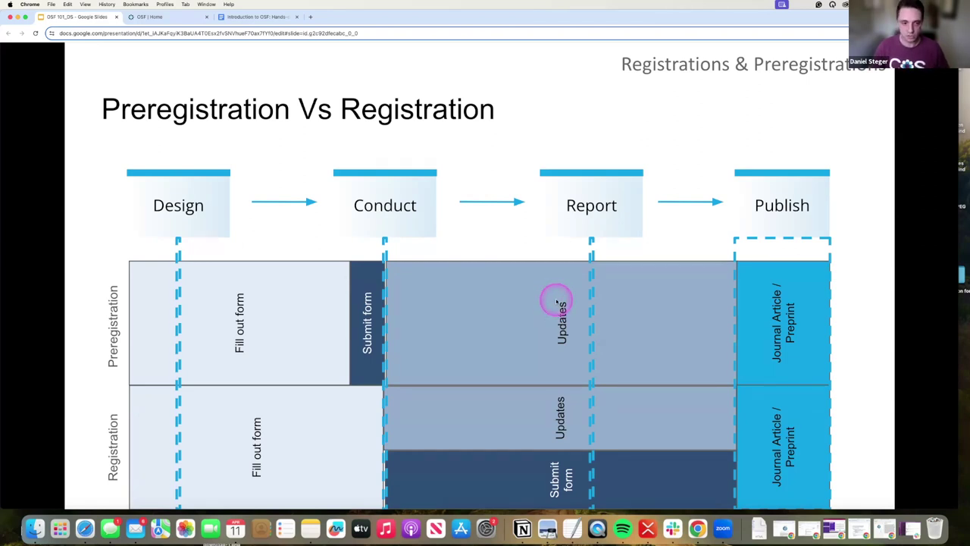
{"action": "key", "text": "ctrl+alt+super+m"}
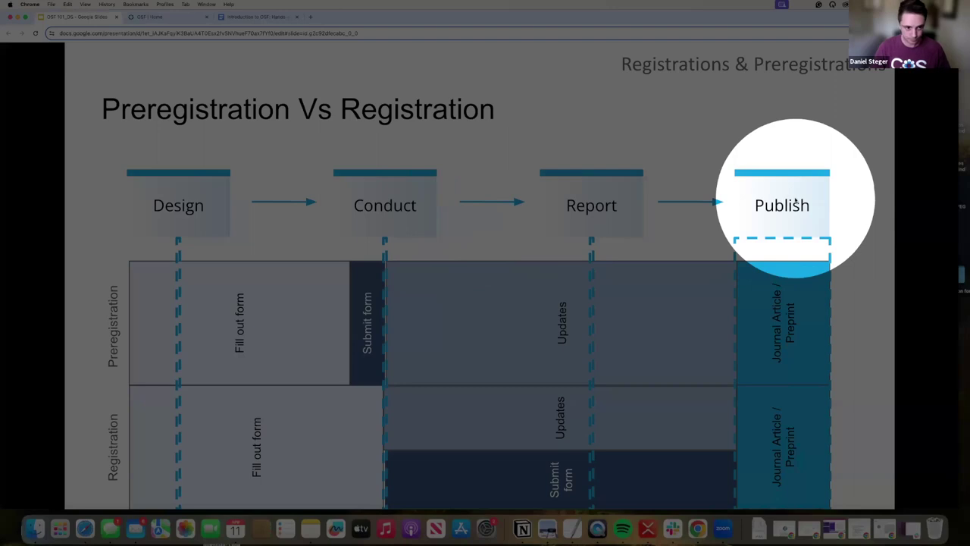
{"action": "key", "text": "ctrl+alt+super+m"}
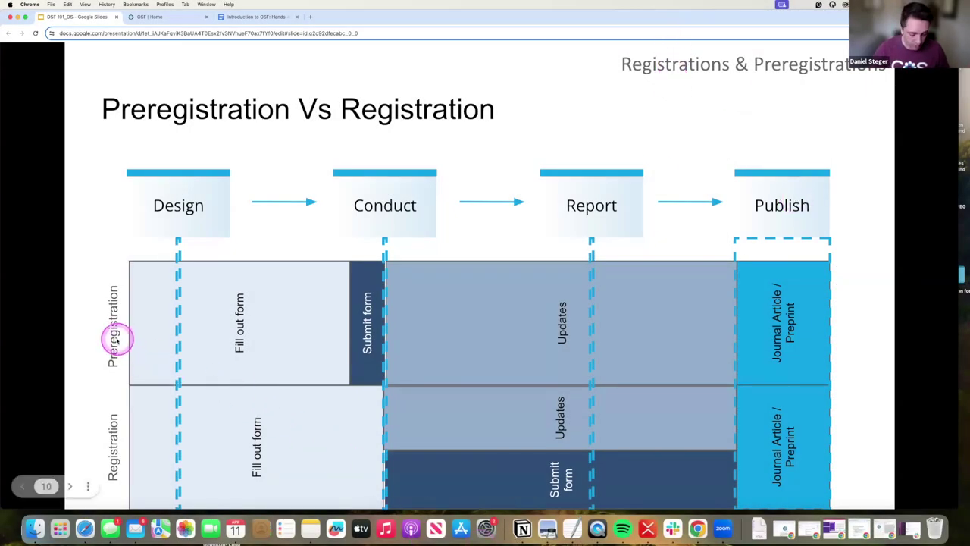
{"action": "key", "text": "ctrl+alt+super+m"}
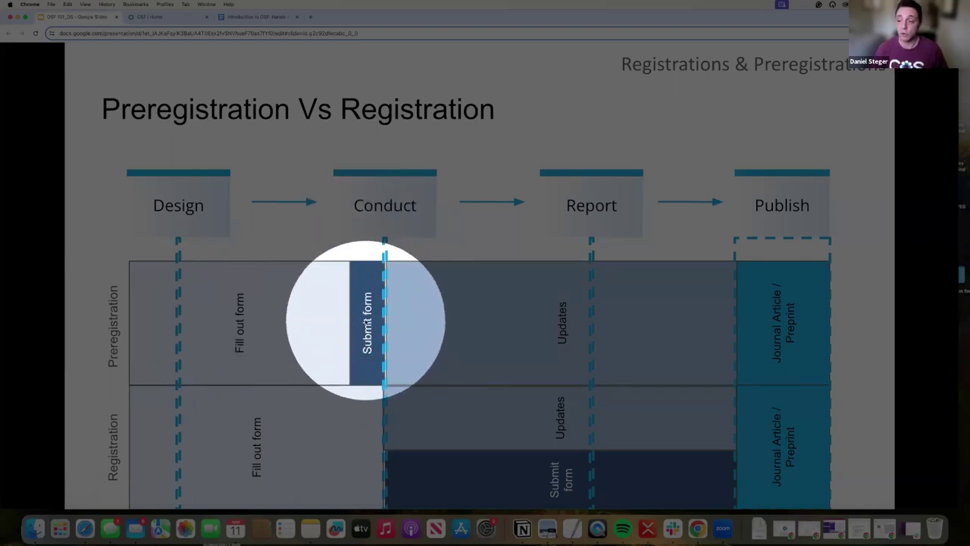
{"action": "key", "text": "ctrl+alt+super+m"}
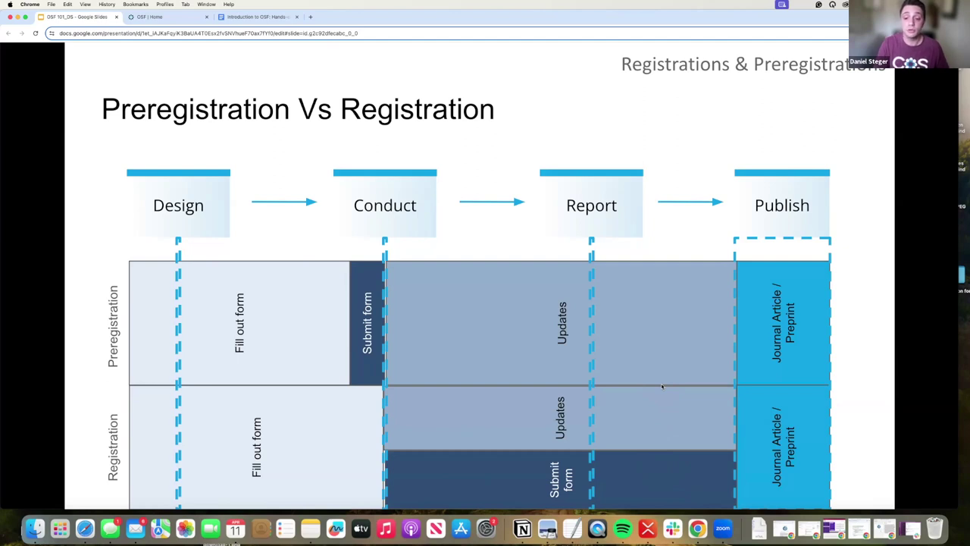
Advance to the comparison slide showing the 'Embargoed up to 4 years' box.
{"action": "left_click", "coordinate": [637, 361]}
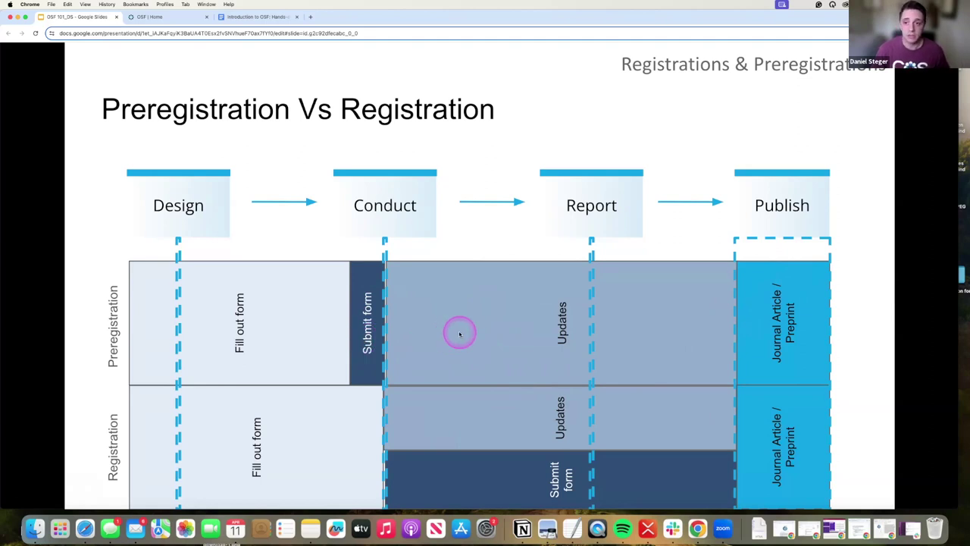
{"action": "key", "text": "Right"}
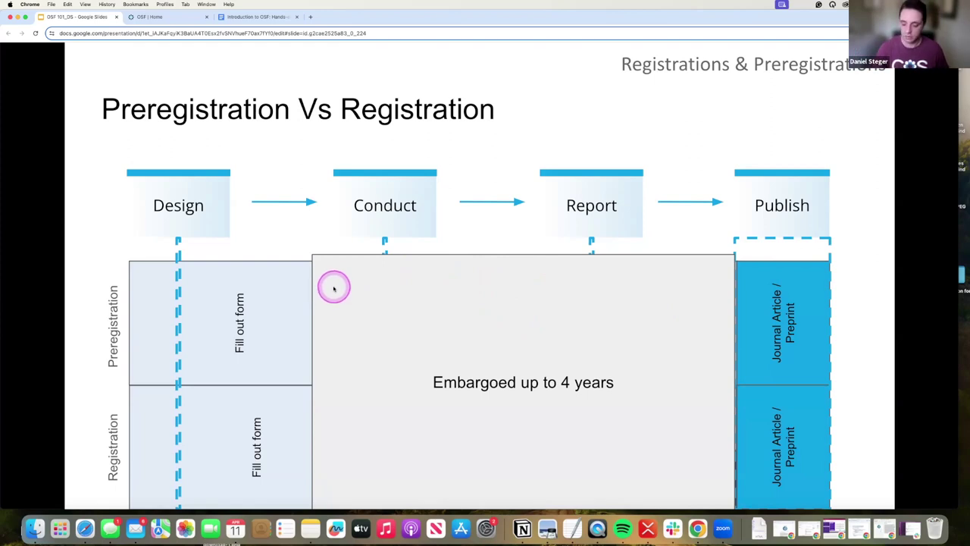
Return to the embargo slide and drag the OSF Registries window into Chrome as a tab.
{"action": "key", "text": "Right"}
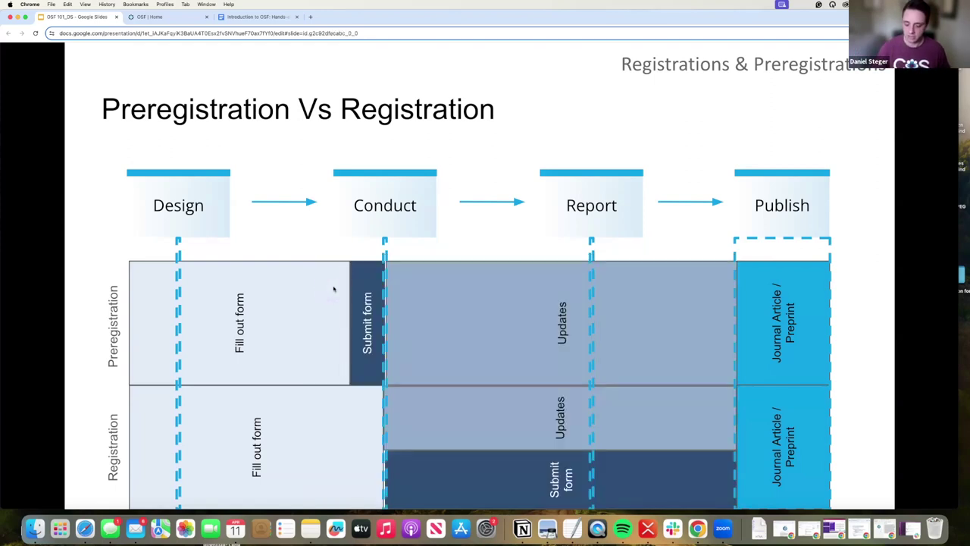
{"action": "key", "text": "Left"}
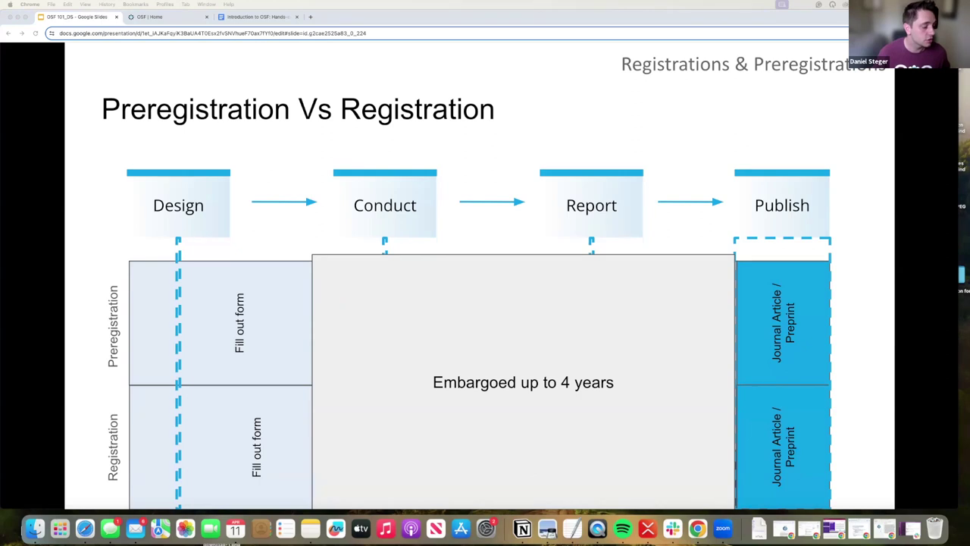
{"action": "left_click_drag", "start_coordinate": [0, 140], "coordinate": [167, 17]}
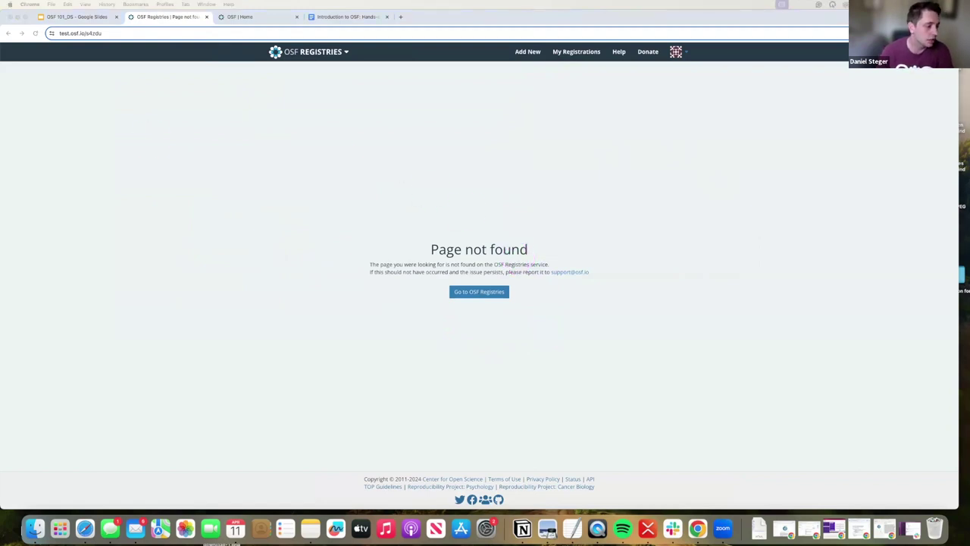
Move the view-only heated yoga registration into the main window and dismiss the new-feature notice.
{"action": "left_click_drag", "start_coordinate": [0, 178], "coordinate": [217, 17]}
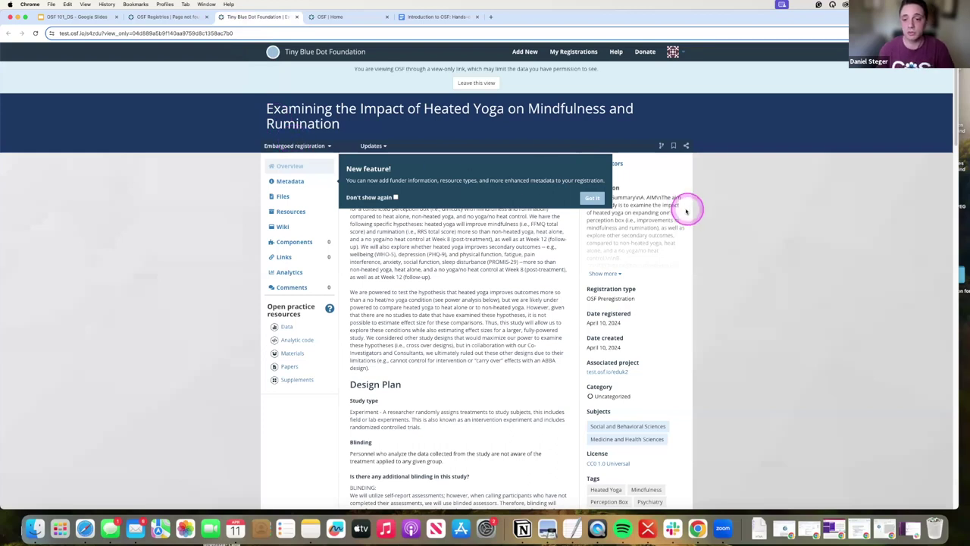
{"action": "left_click", "coordinate": [592, 199]}
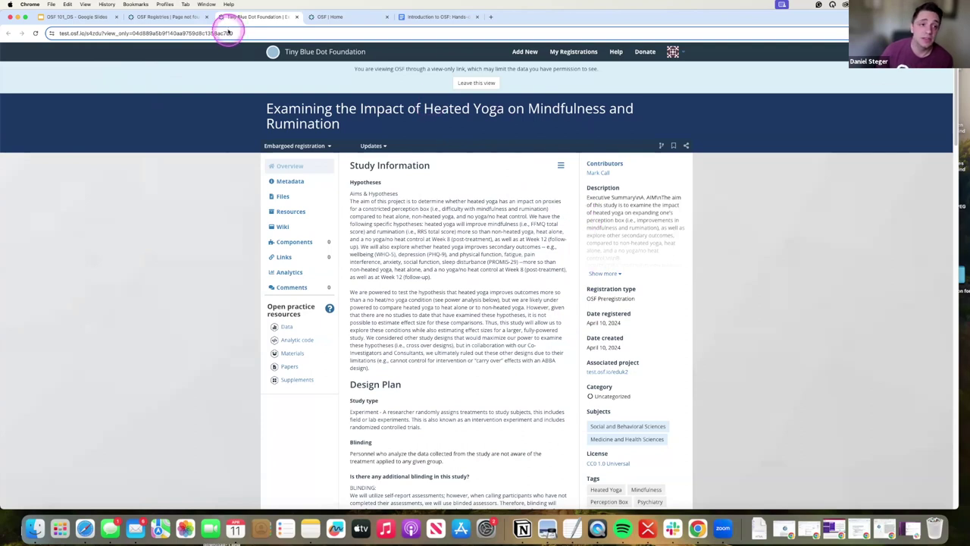
{"action": "left_click", "coordinate": [188, 17]}
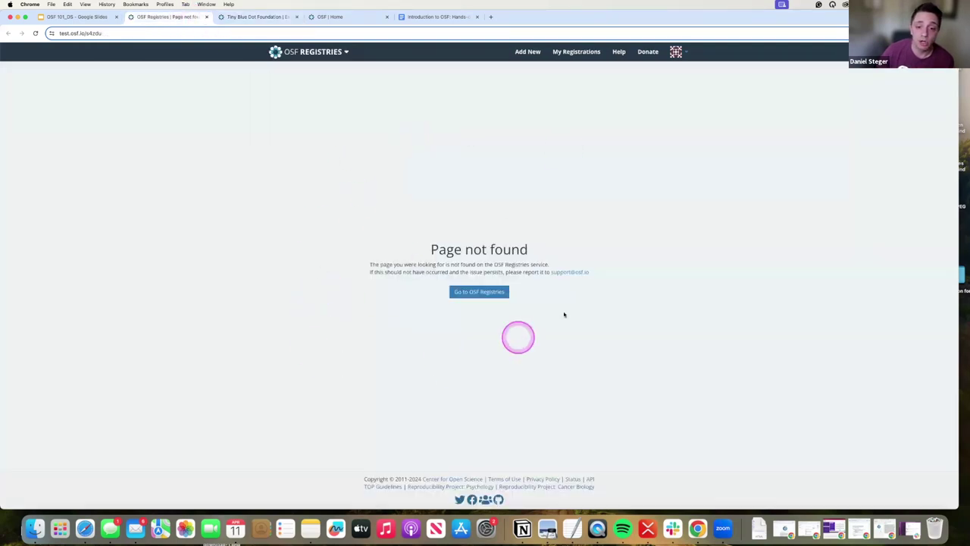
{"action": "left_click", "coordinate": [258, 17]}
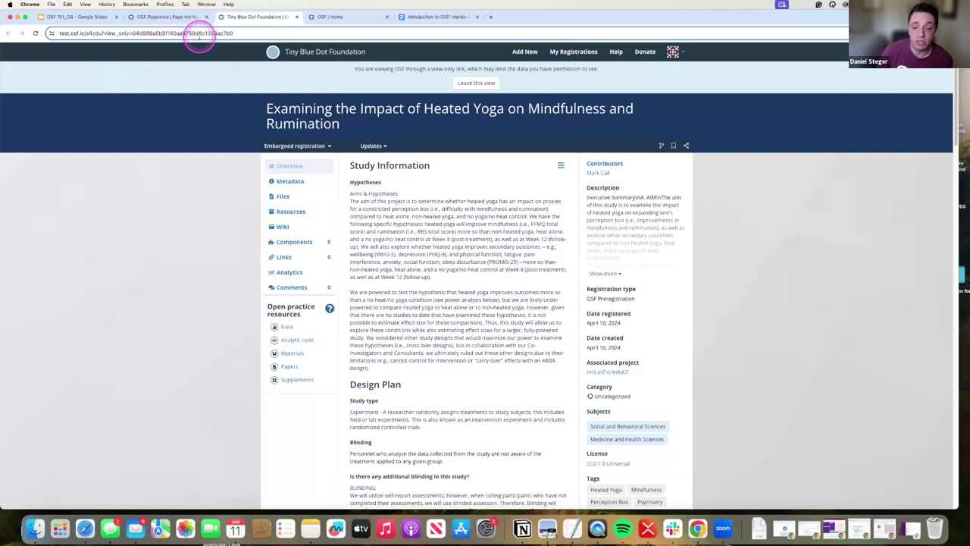
Close the unrelated foundation tab and the 'Page not found' registries tab.
{"action": "left_click", "coordinate": [294, 15]}
{"action": "left_click", "coordinate": [297, 17]}
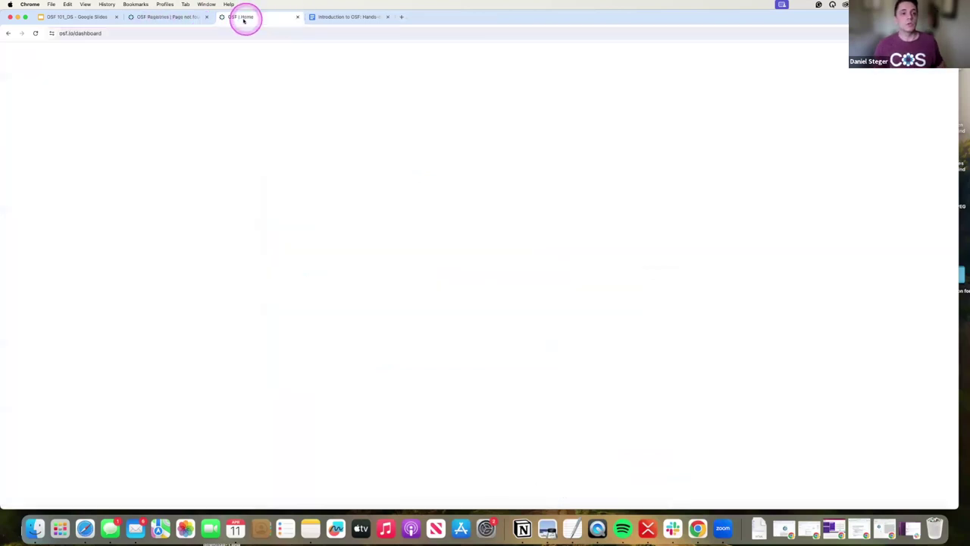
{"action": "left_click", "coordinate": [196, 19]}
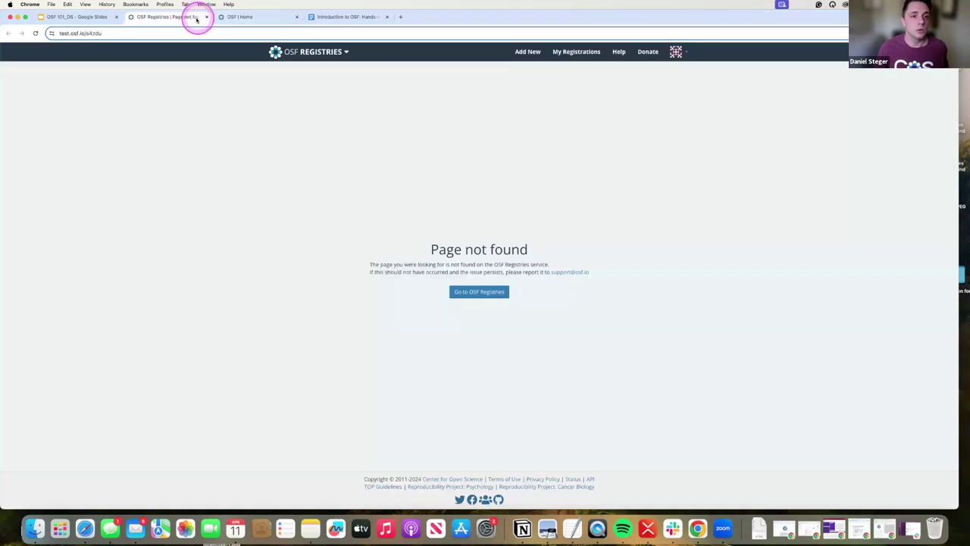
{"action": "left_click", "coordinate": [205, 17]}
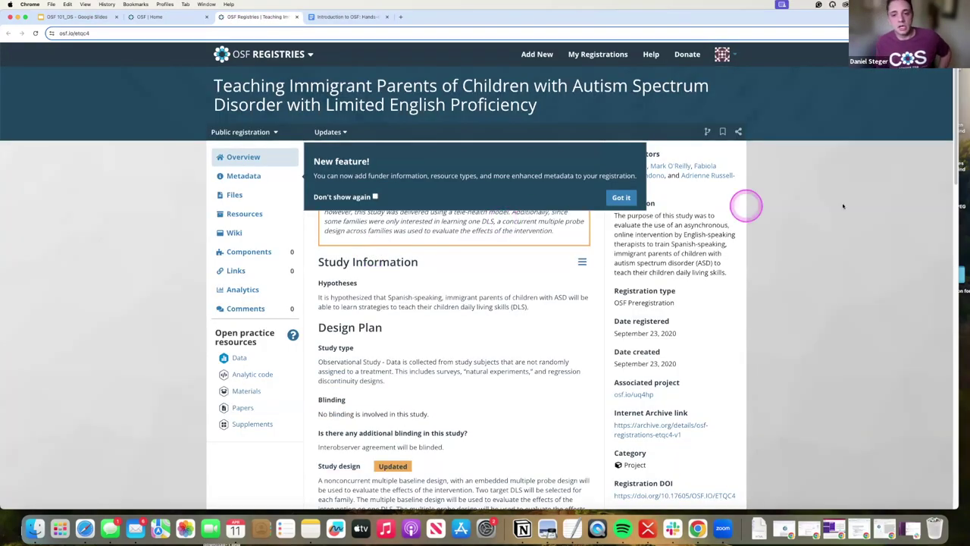
Dismiss the new-feature notice, check the autism registration's Resources, then go back to Overview.
{"action": "left_click", "coordinate": [623, 198]}
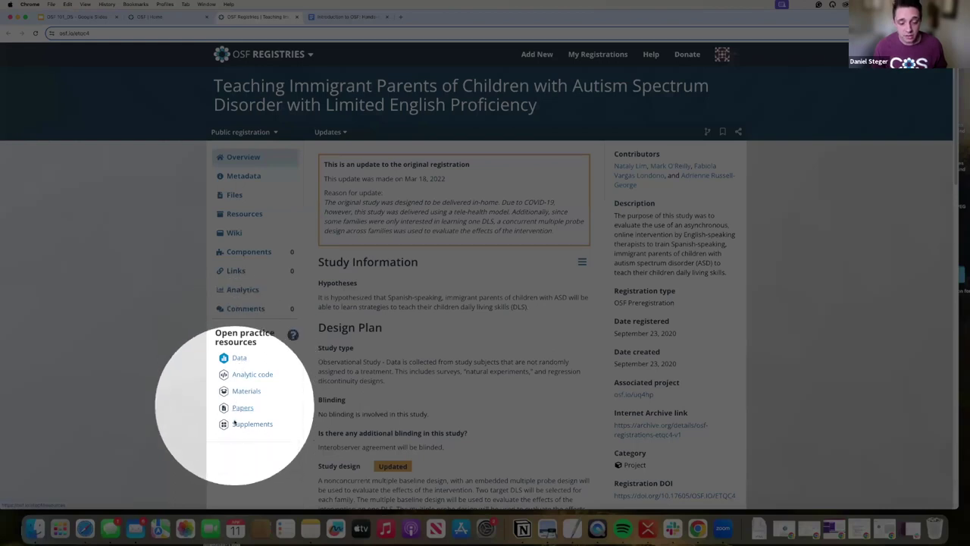
{"action": "left_click", "coordinate": [236, 216]}
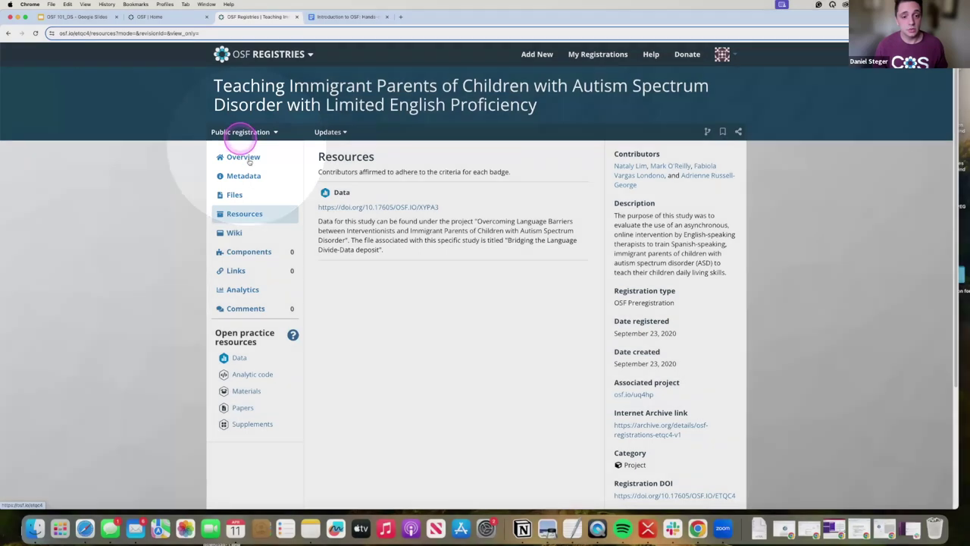
{"action": "left_click", "coordinate": [248, 161]}
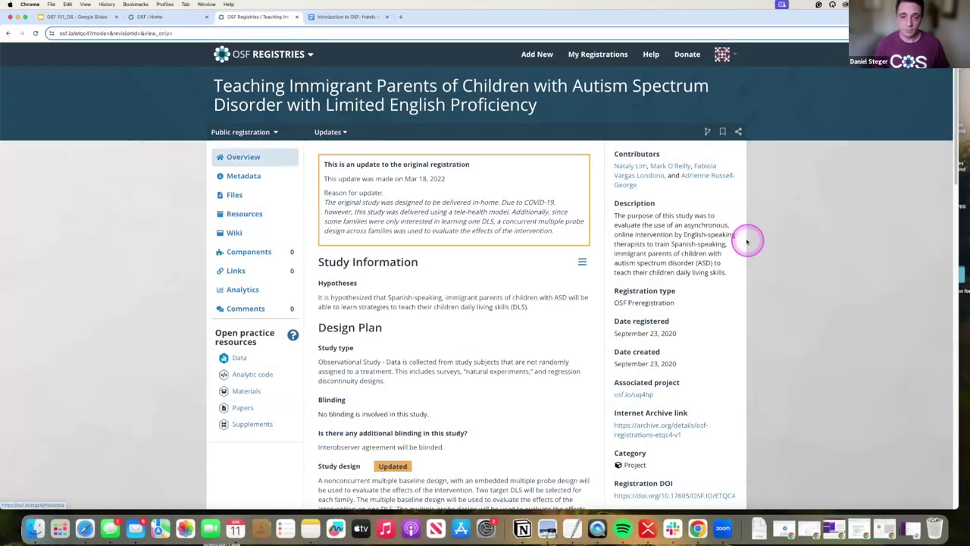
{"action": "scroll", "coordinate": [401, 346], "scroll_direction": "down", "scroll_amount": 2}
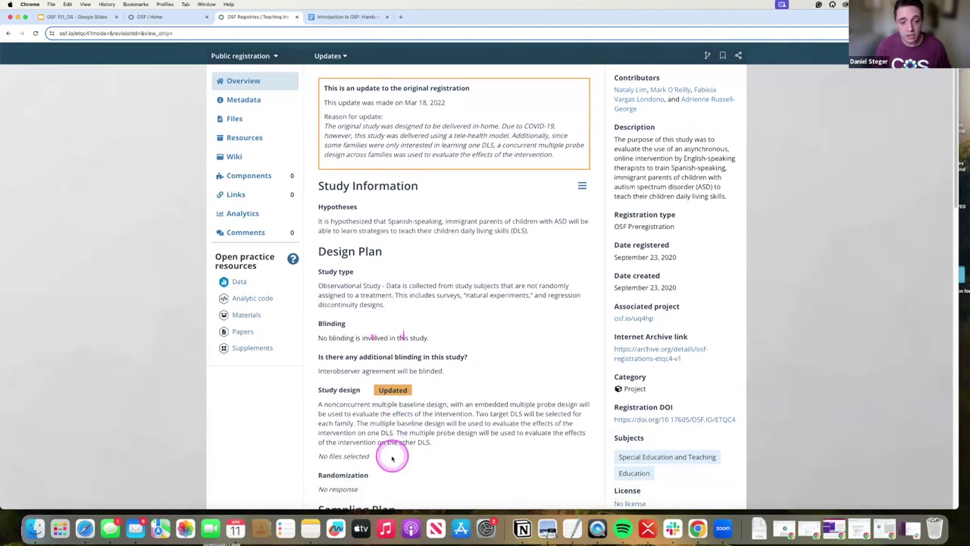
{"action": "scroll", "coordinate": [563, 372], "scroll_direction": "up", "scroll_amount": 2}
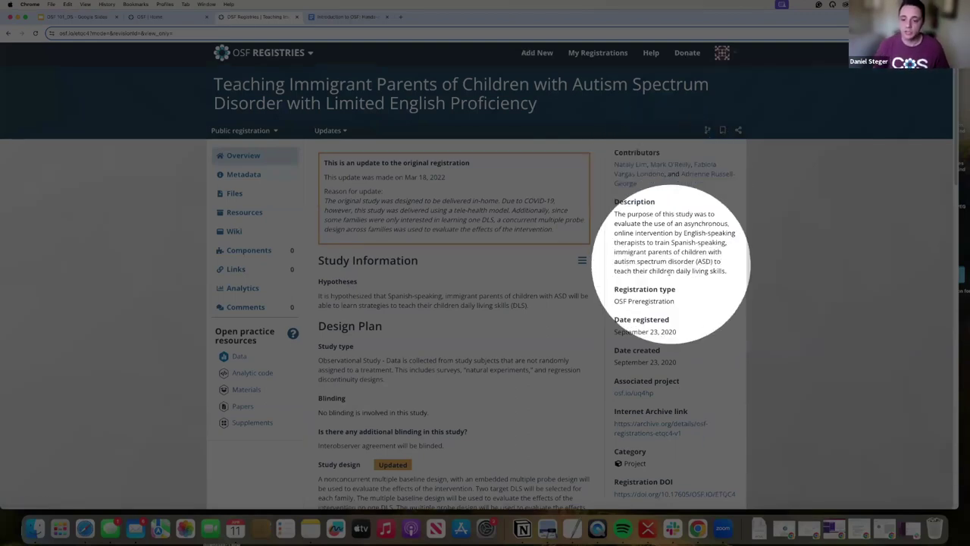
{"action": "scroll", "coordinate": [669, 350], "scroll_direction": "down", "scroll_amount": 2}
{"action": "scroll", "coordinate": [668, 350], "scroll_direction": "down", "scroll_amount": 1}
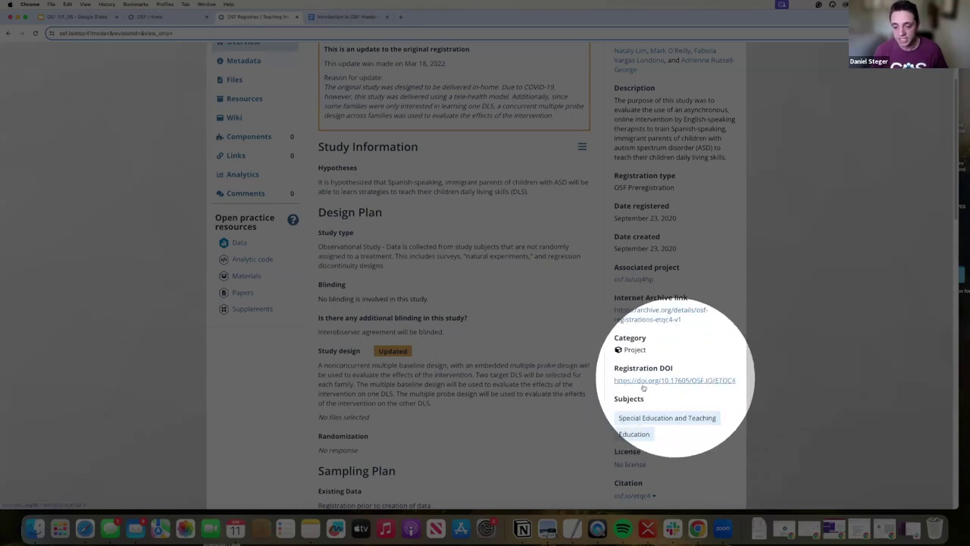
{"action": "scroll", "coordinate": [642, 415], "scroll_direction": "down", "scroll_amount": 2}
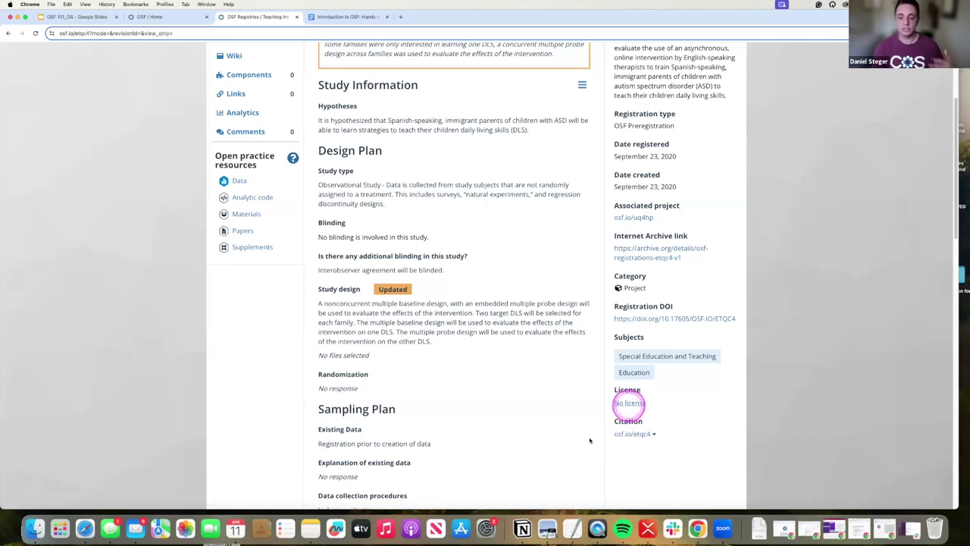
{"action": "scroll", "coordinate": [586, 369], "scroll_direction": "up", "scroll_amount": 5}
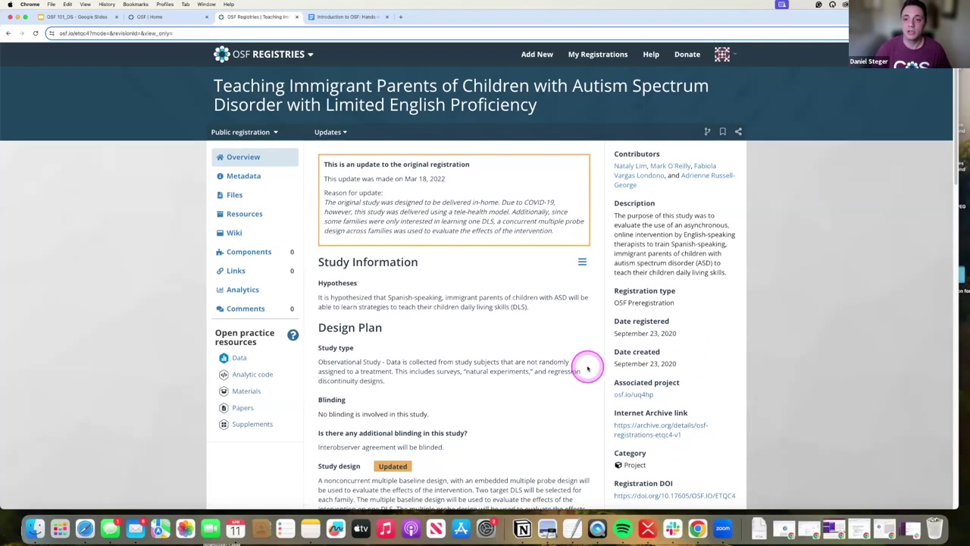
{"action": "left_click", "coordinate": [343, 132]}
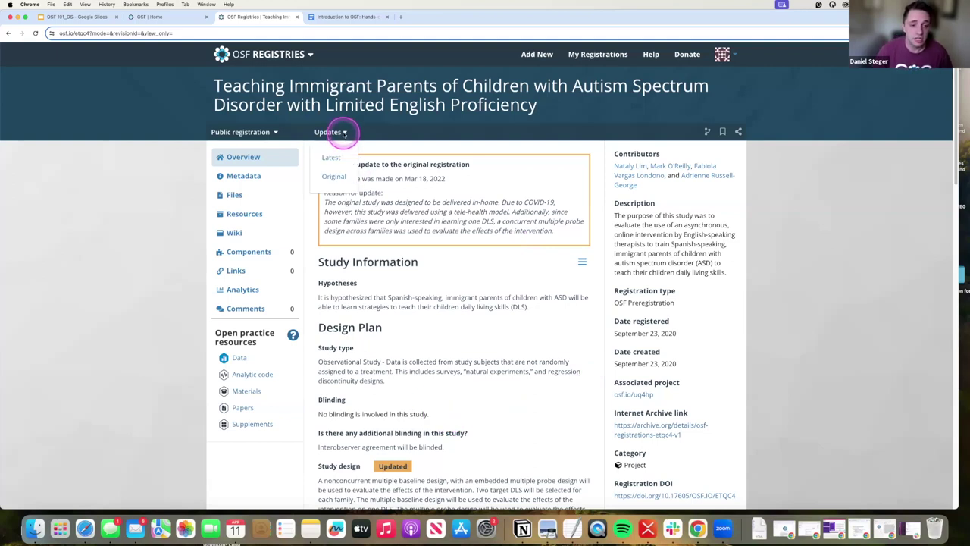
{"action": "left_click", "coordinate": [337, 177]}
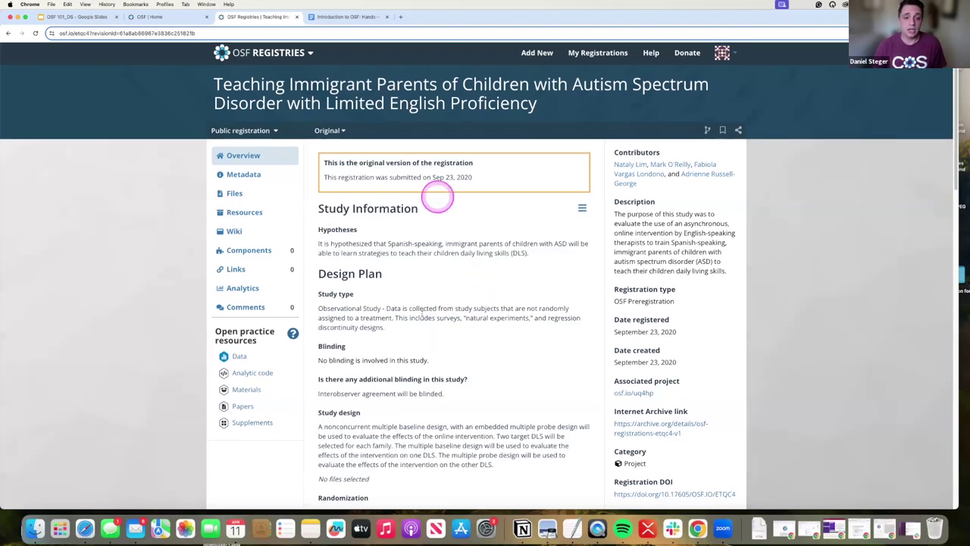
{"action": "scroll", "coordinate": [435, 194], "scroll_direction": "down", "scroll_amount": 10}
{"action": "scroll", "coordinate": [407, 444], "scroll_direction": "up", "scroll_amount": 10}
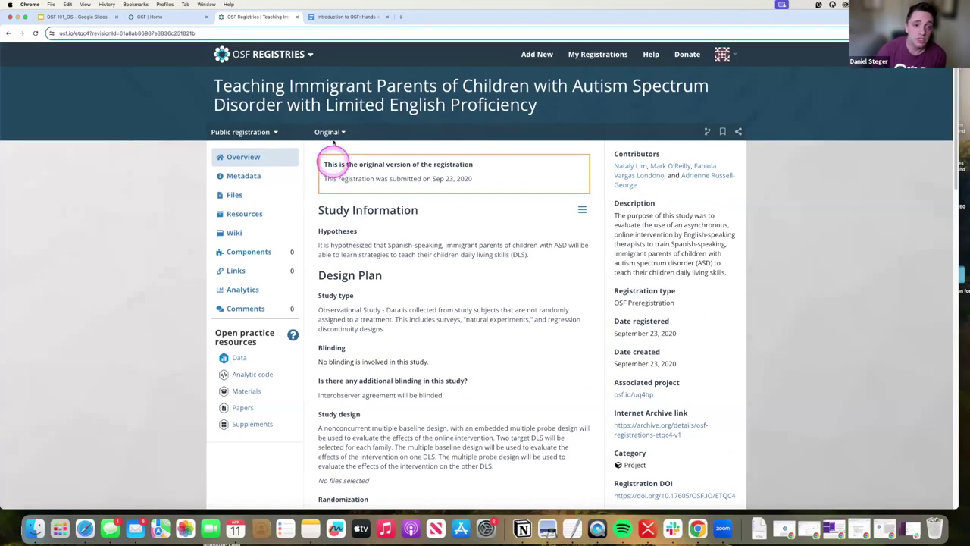
{"action": "left_click", "coordinate": [332, 135]}
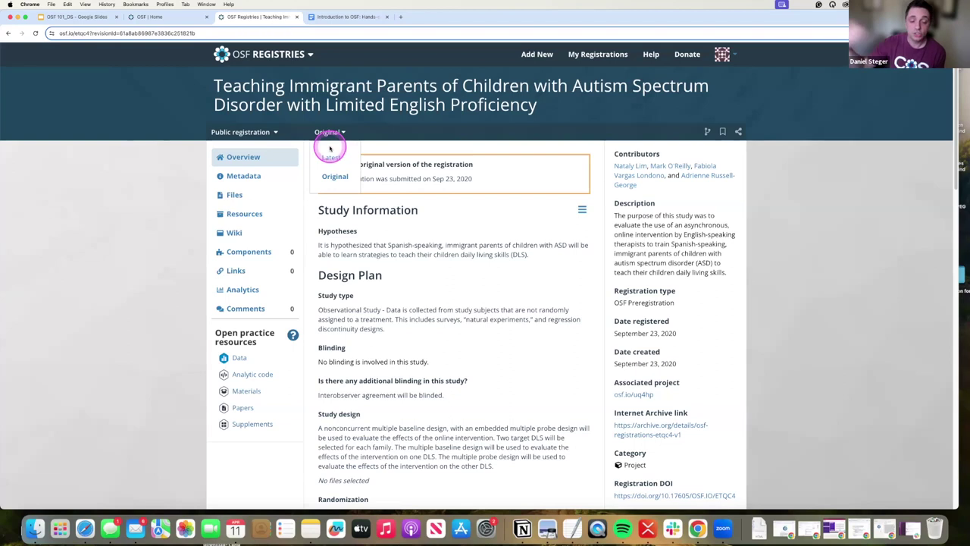
{"action": "left_click", "coordinate": [330, 157]}
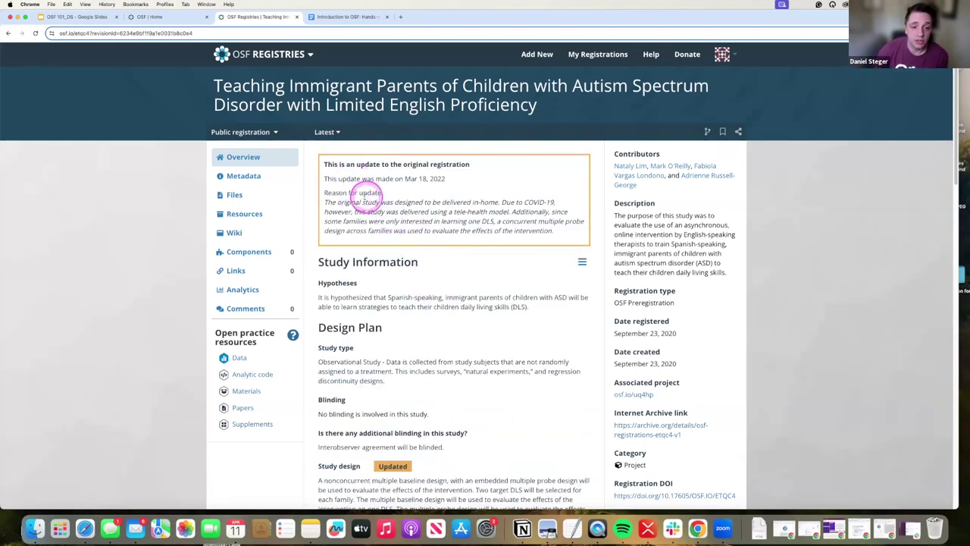
{"action": "scroll", "coordinate": [401, 336], "scroll_direction": "down", "scroll_amount": 3}
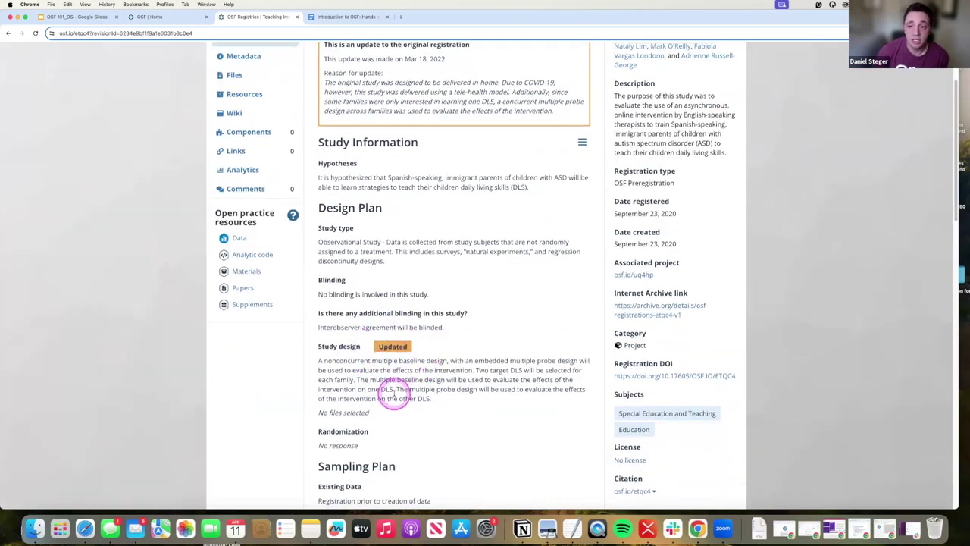
{"action": "scroll", "coordinate": [394, 393], "scroll_direction": "up", "scroll_amount": 3}
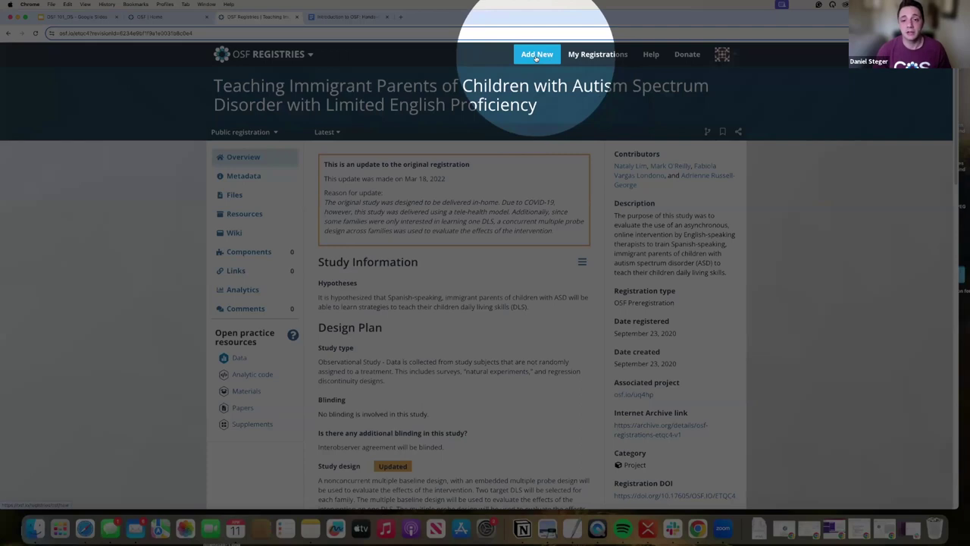
Add a new OSF Preregistration, answering NO to having an existing OSF project.
{"action": "left_click", "coordinate": [536, 54]}
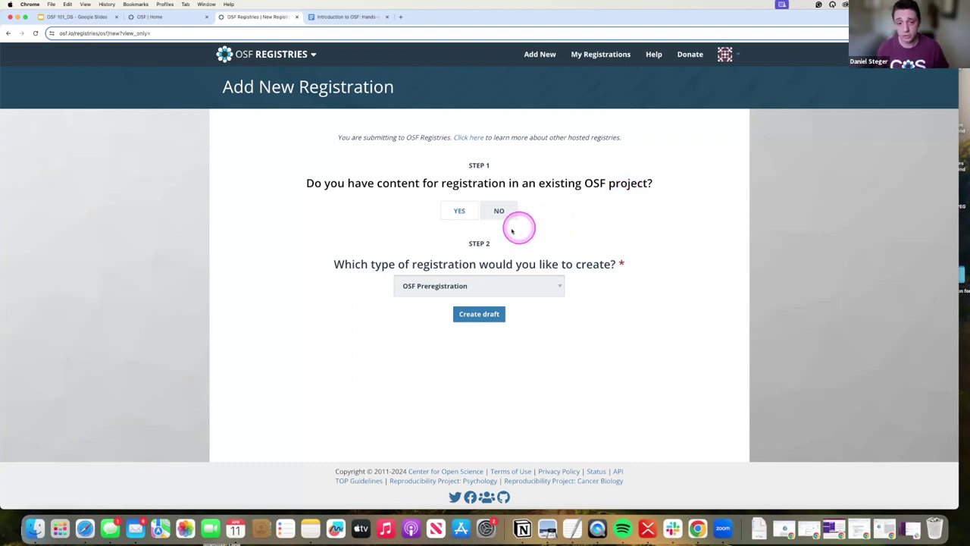
{"action": "left_click", "coordinate": [461, 212]}
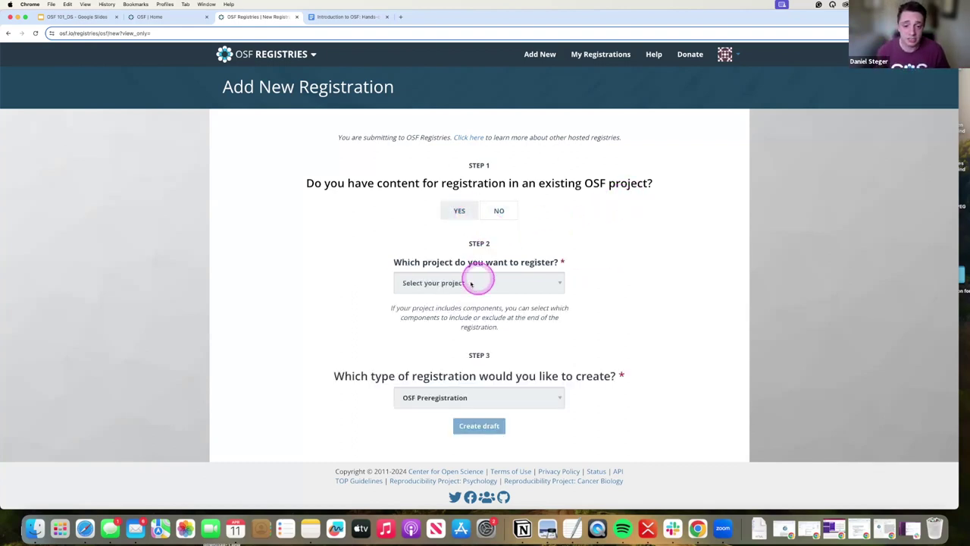
{"action": "left_click", "coordinate": [541, 288]}
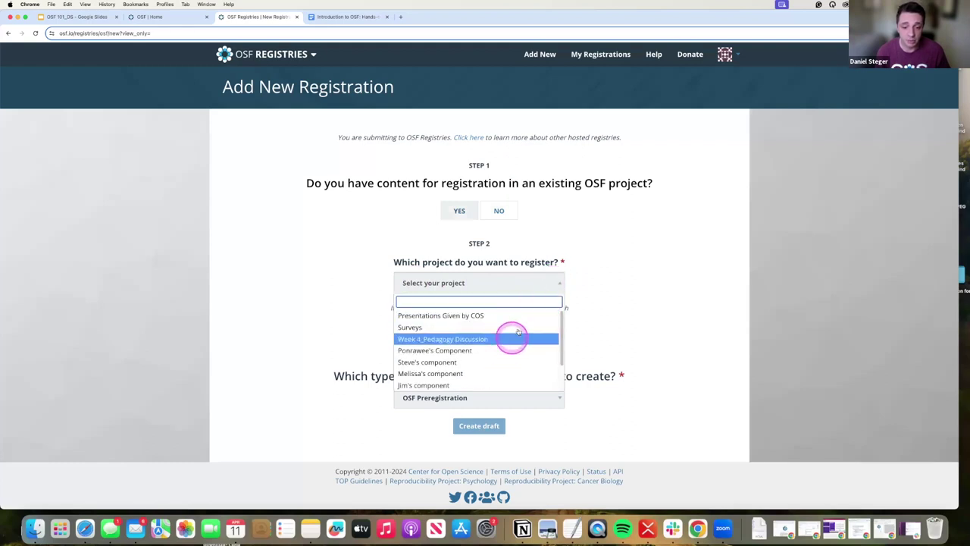
{"action": "left_click", "coordinate": [603, 309]}
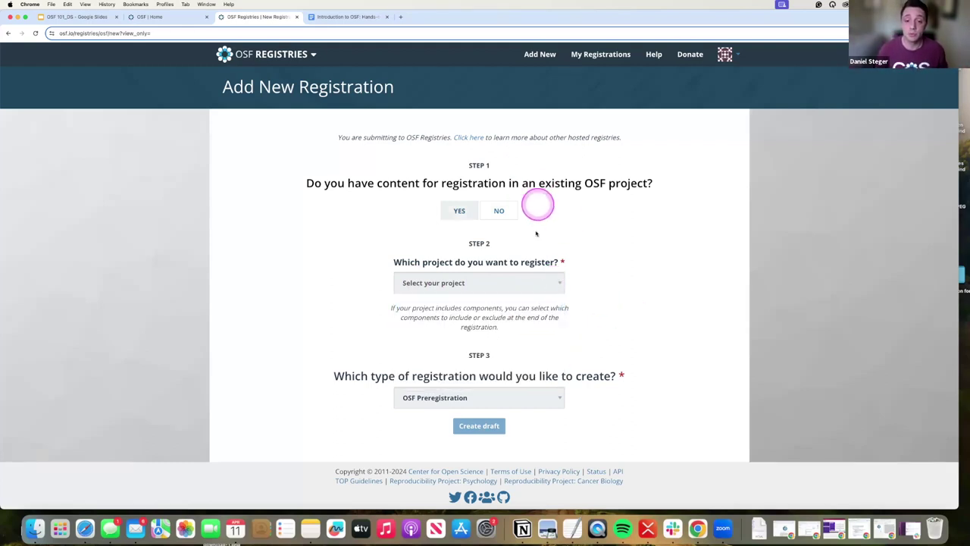
{"action": "left_click", "coordinate": [498, 212]}
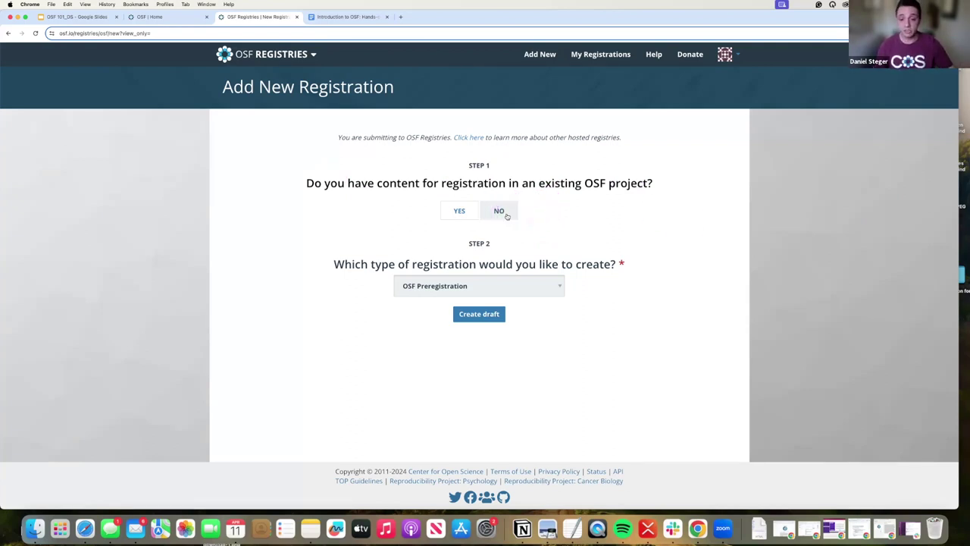
{"action": "left_click", "coordinate": [500, 212]}
Pick OSF Preregistration from the registration-type dropdown, leaving no OSF project attached.
{"action": "left_click", "coordinate": [525, 291]}
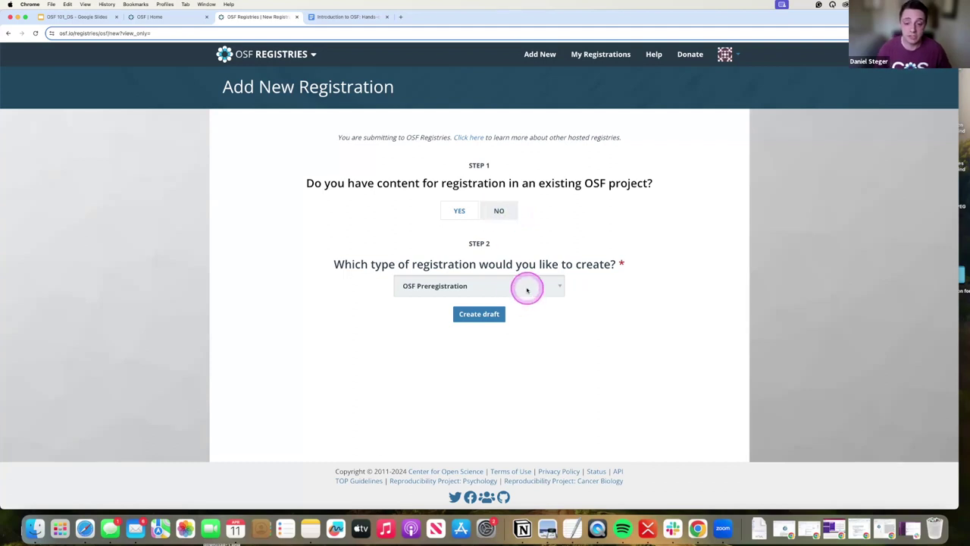
{"action": "left_click", "coordinate": [541, 290]}
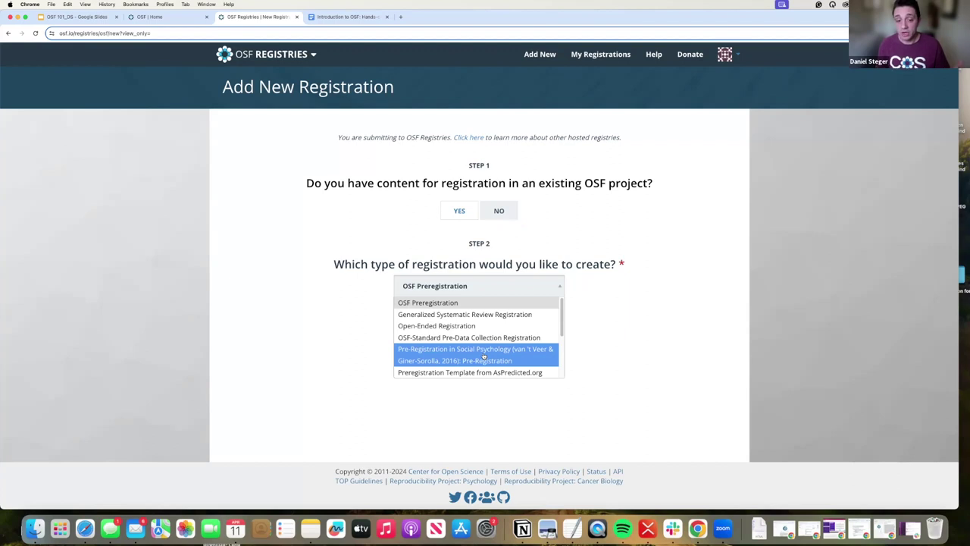
{"action": "scroll", "coordinate": [489, 349], "scroll_direction": "down", "scroll_amount": 5}
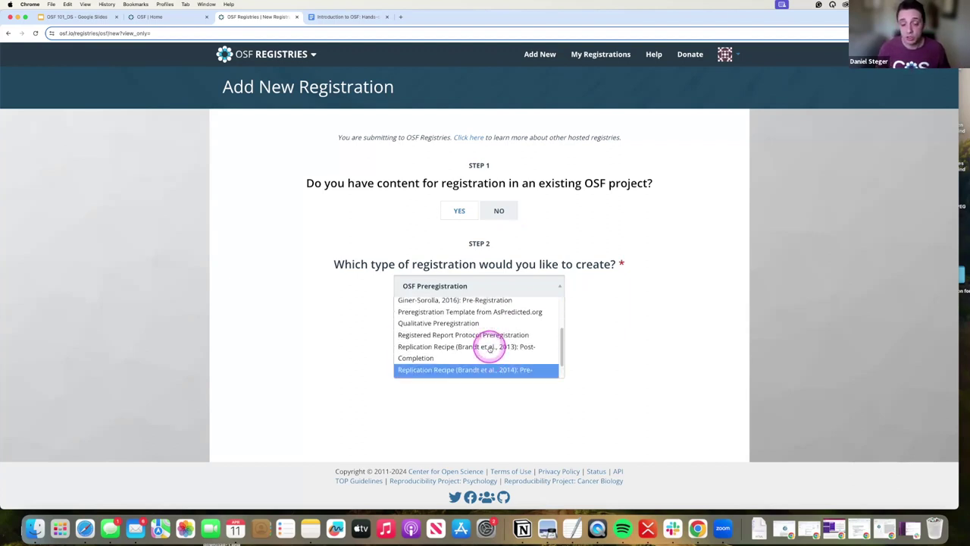
{"action": "scroll", "coordinate": [489, 349], "scroll_direction": "up", "scroll_amount": 5}
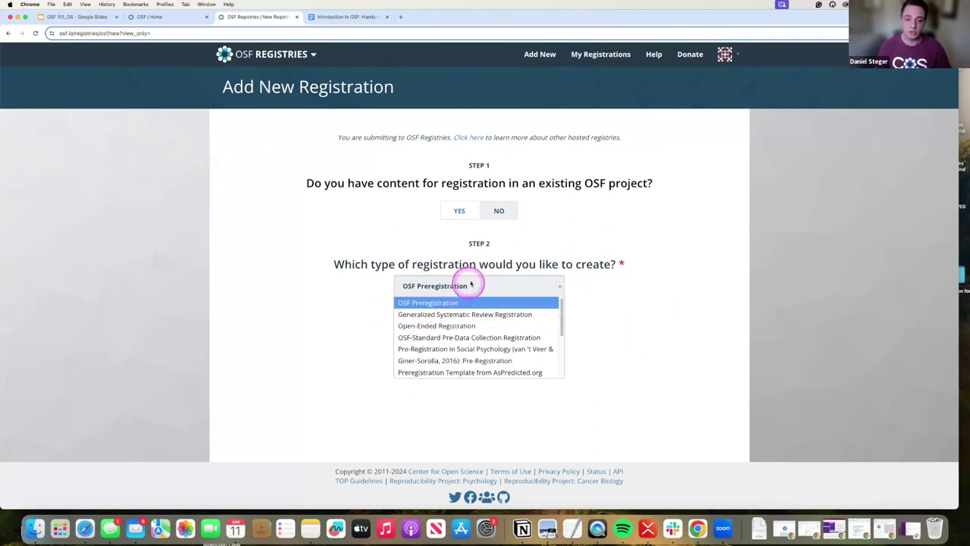
{"action": "left_click", "coordinate": [578, 304]}
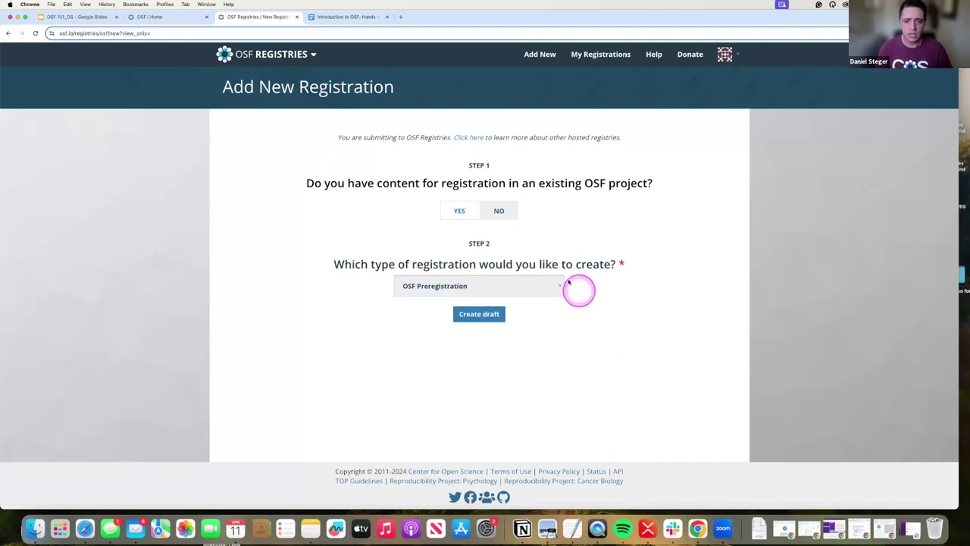
Create the preregistration draft and look over its empty Metadata form, including the Title field.
{"action": "left_click", "coordinate": [486, 317]}
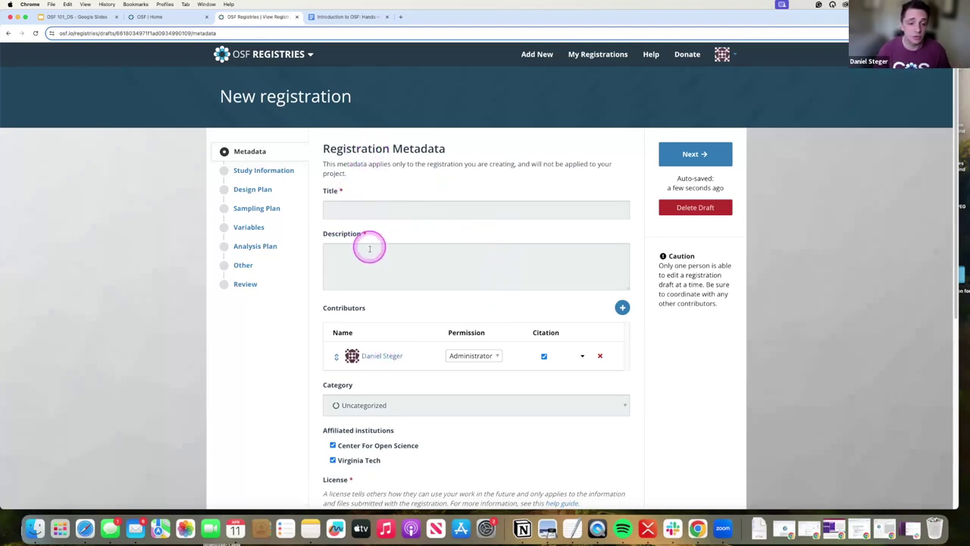
{"action": "scroll", "coordinate": [370, 248], "scroll_direction": "down", "scroll_amount": 1}
{"action": "scroll", "coordinate": [370, 250], "scroll_direction": "down", "scroll_amount": 1}
{"action": "scroll", "coordinate": [399, 388], "scroll_direction": "up", "scroll_amount": 1}
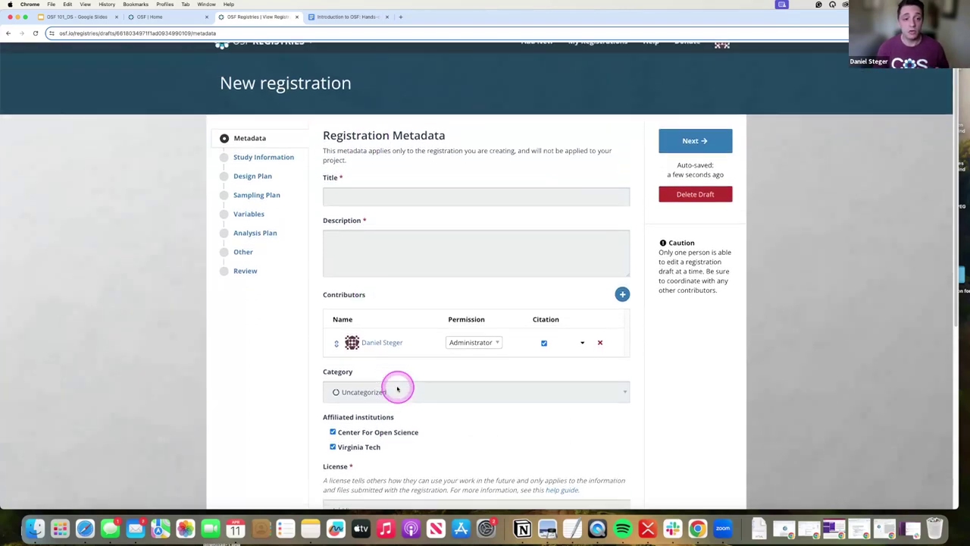
{"action": "left_click", "coordinate": [370, 201]}
{"action": "scroll", "coordinate": [389, 276], "scroll_direction": "down", "scroll_amount": 3}
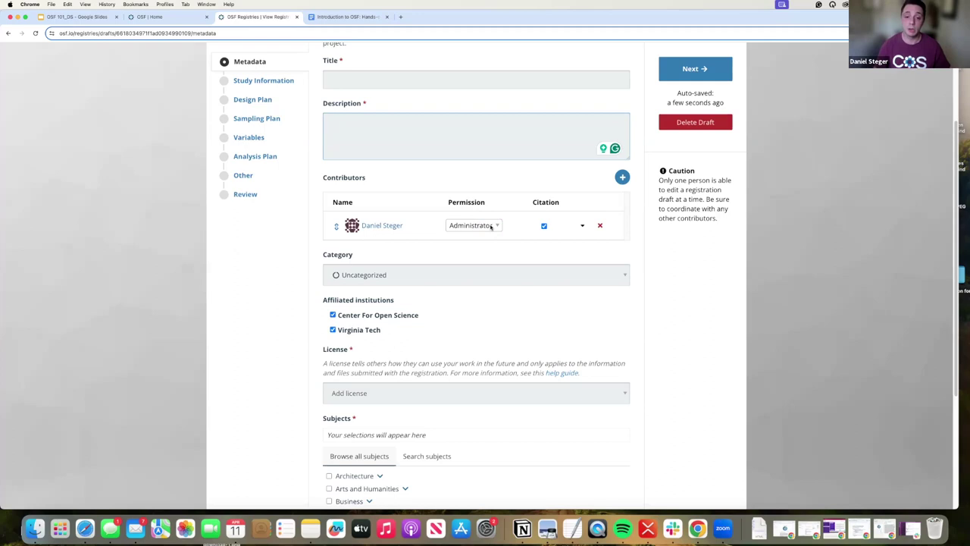
Keep the sole contributor's permission set to Administrator.
{"action": "left_click", "coordinate": [491, 225]}
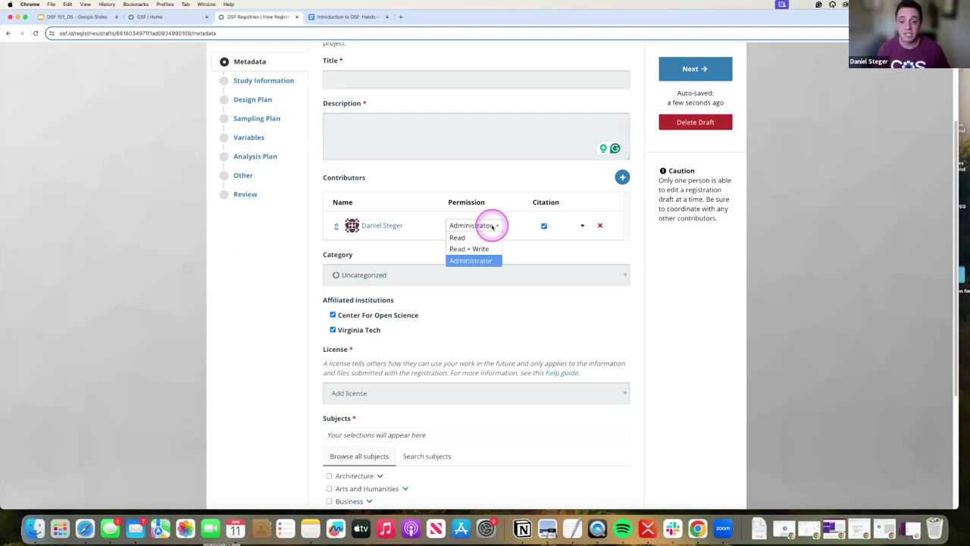
{"action": "left_click", "coordinate": [515, 224]}
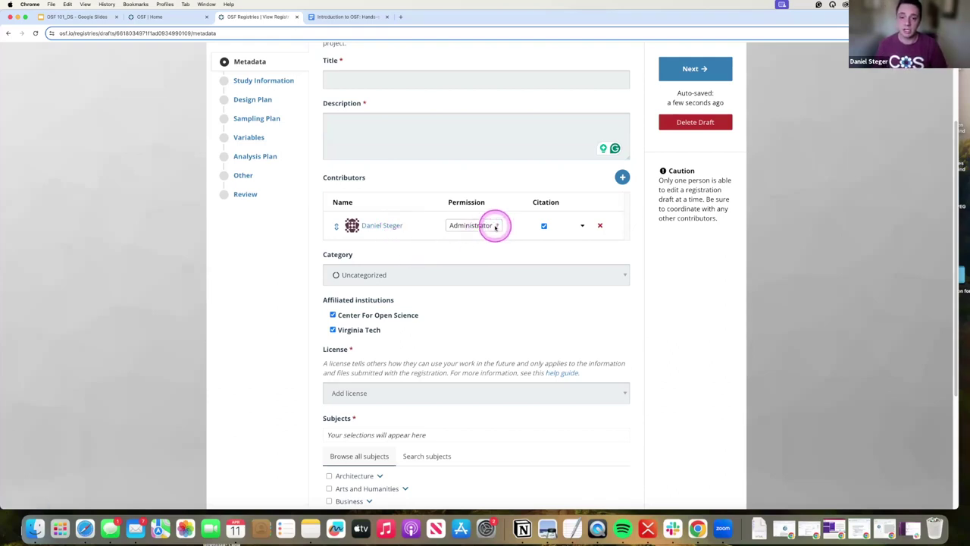
{"action": "left_click", "coordinate": [491, 226]}
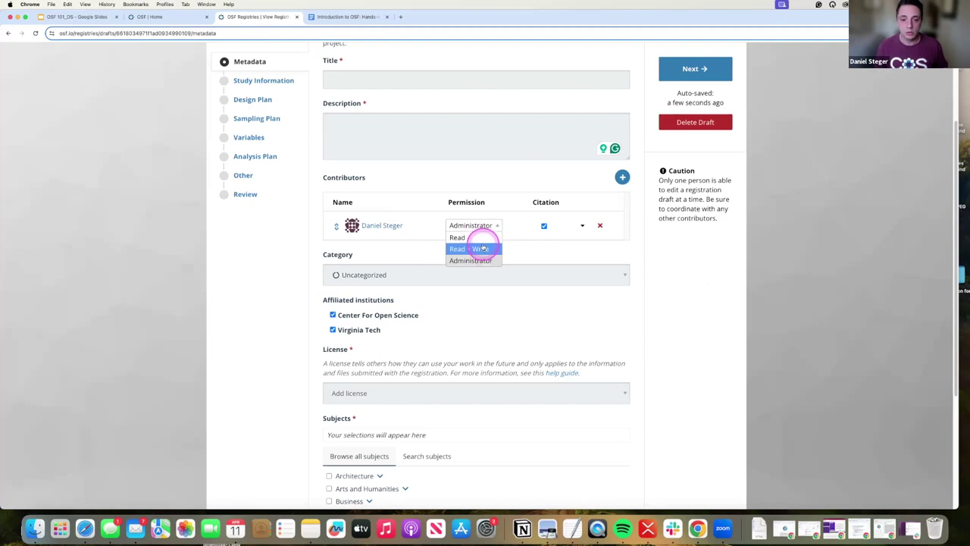
{"action": "left_click", "coordinate": [443, 250]}
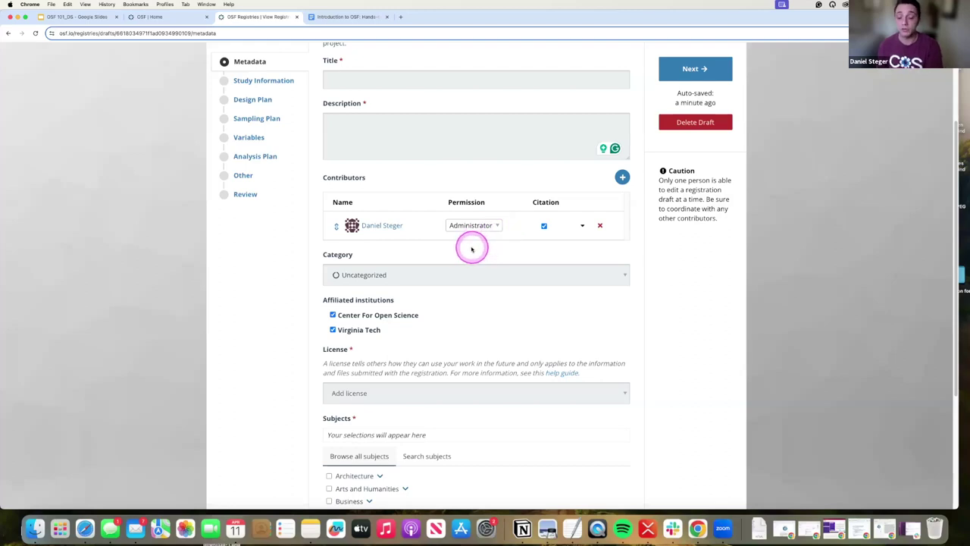
{"action": "scroll", "coordinate": [475, 344], "scroll_direction": "down", "scroll_amount": 2}
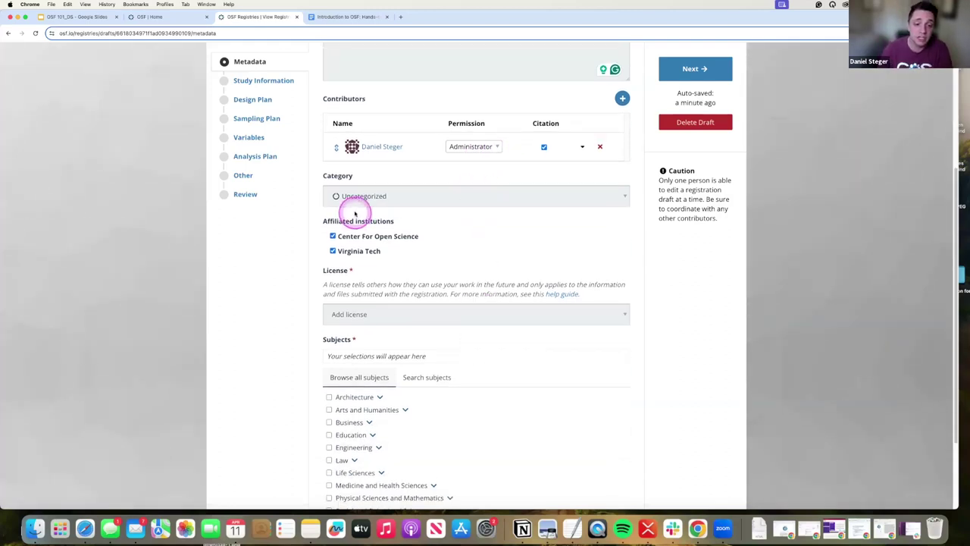
{"action": "scroll", "coordinate": [417, 269], "scroll_direction": "down", "scroll_amount": 3}
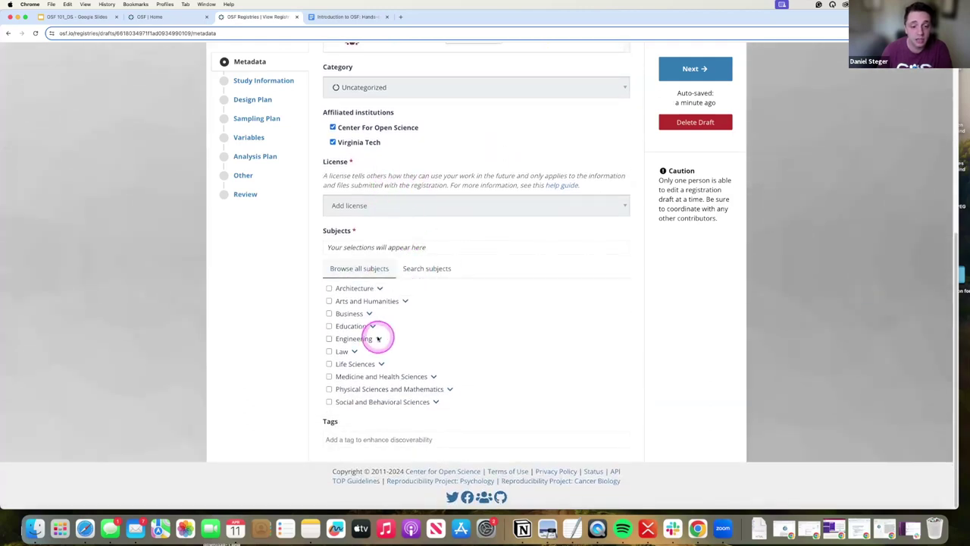
Go through Study Information, Design Plan, Variables, Analysis Plan and Other, then open Review.
{"action": "left_click", "coordinate": [270, 81]}
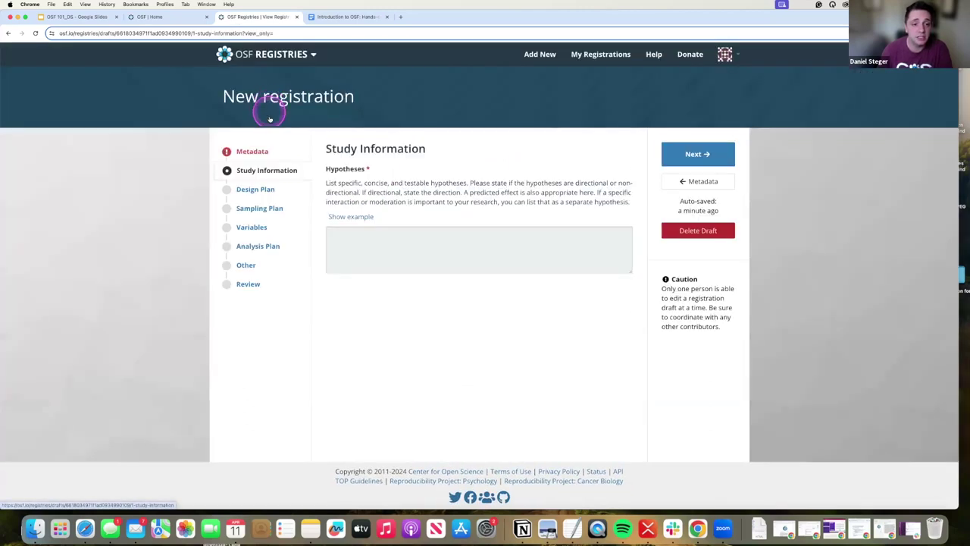
{"action": "left_click", "coordinate": [263, 188]}
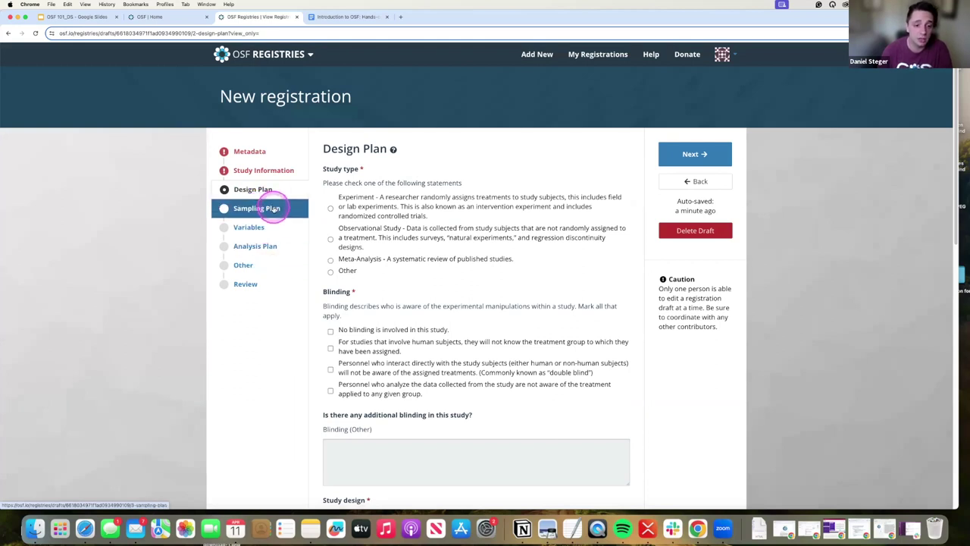
{"action": "scroll", "coordinate": [272, 210], "scroll_direction": "down", "scroll_amount": 1}
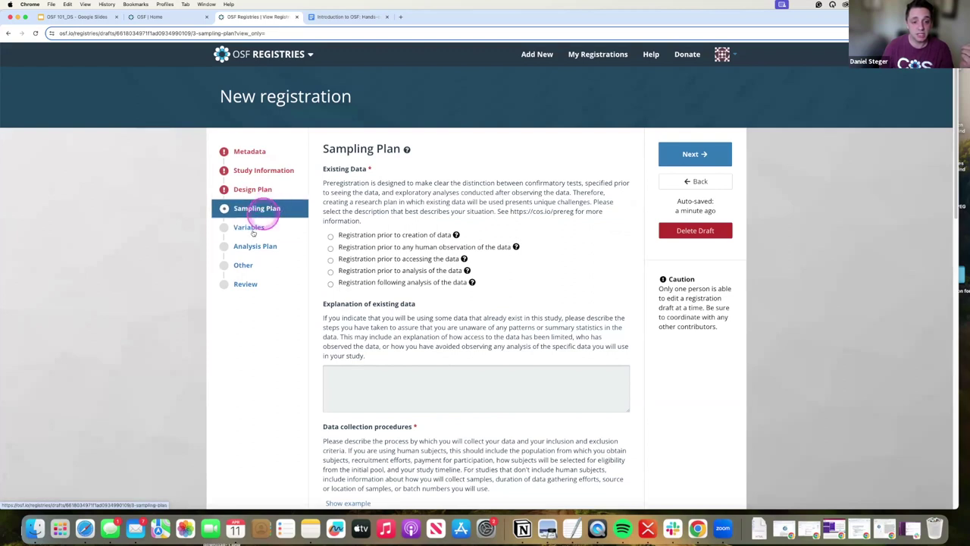
{"action": "left_click", "coordinate": [251, 229]}
{"action": "left_click", "coordinate": [255, 250]}
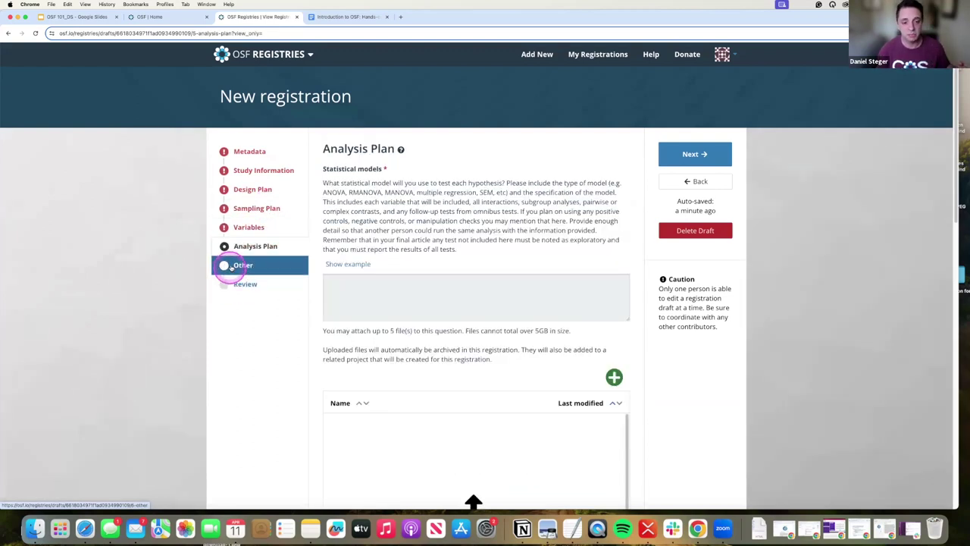
{"action": "left_click", "coordinate": [241, 264]}
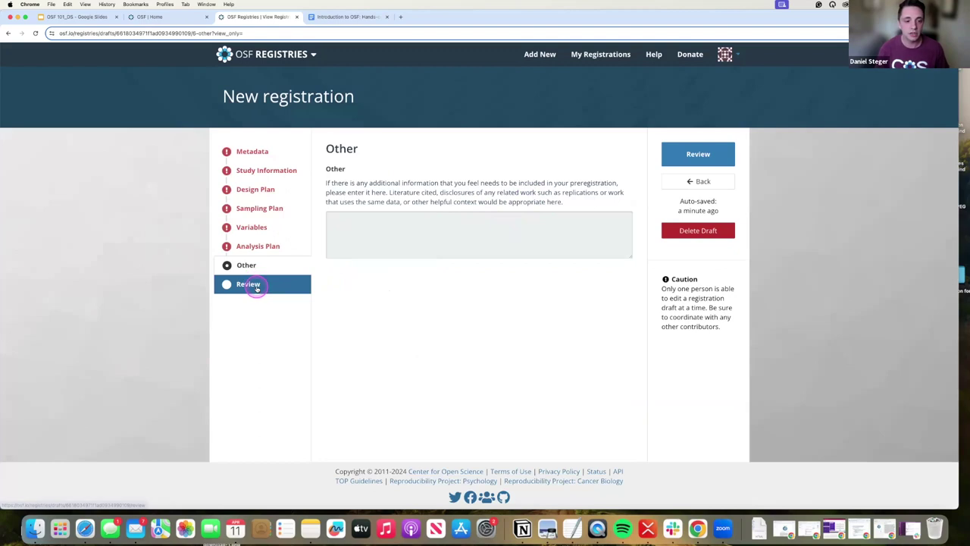
{"action": "left_click", "coordinate": [247, 285]}
{"action": "scroll", "coordinate": [417, 368], "scroll_direction": "down", "scroll_amount": 5}
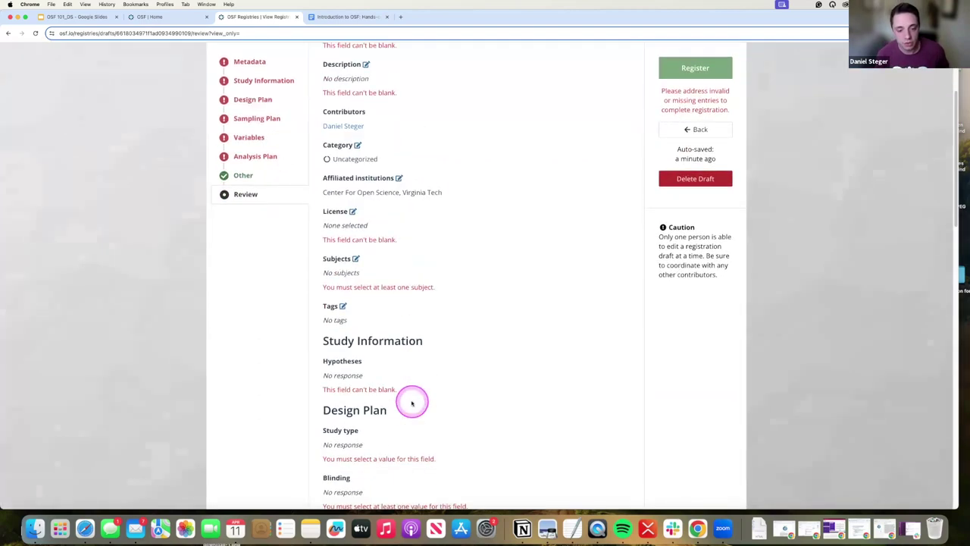
{"action": "scroll", "coordinate": [433, 376], "scroll_direction": "up", "scroll_amount": 3}
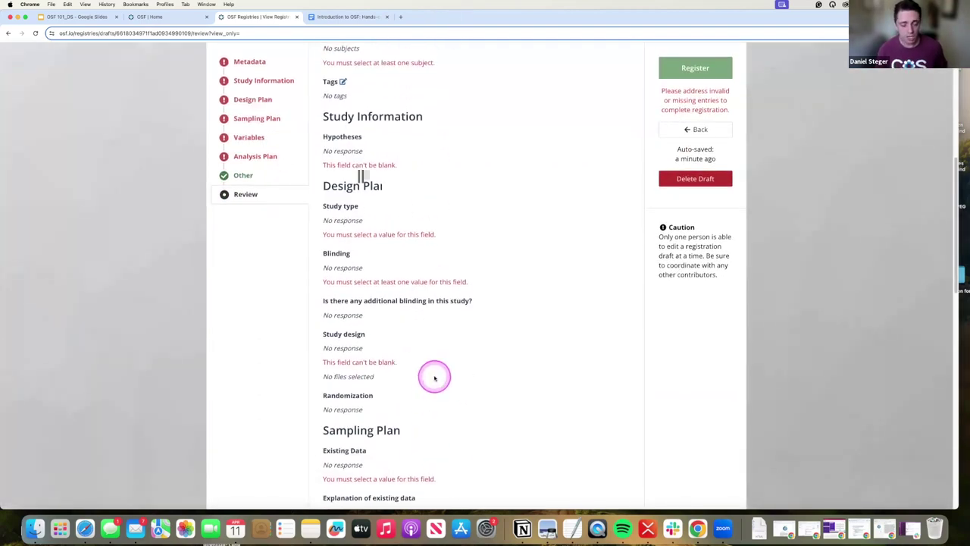
{"action": "scroll", "coordinate": [435, 373], "scroll_direction": "up", "scroll_amount": 1}
{"action": "scroll", "coordinate": [435, 374], "scroll_direction": "down", "scroll_amount": 10}
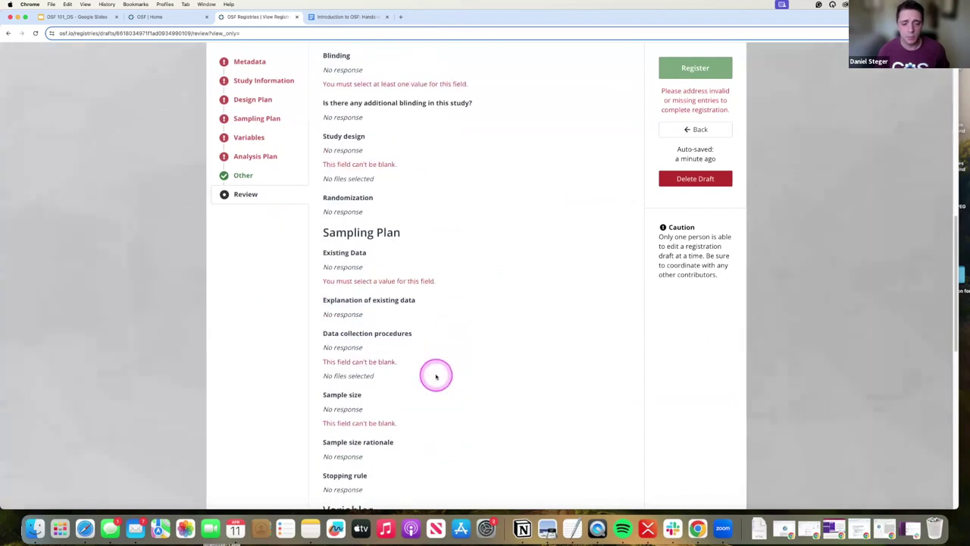
{"action": "scroll", "coordinate": [421, 382], "scroll_direction": "down", "scroll_amount": 4}
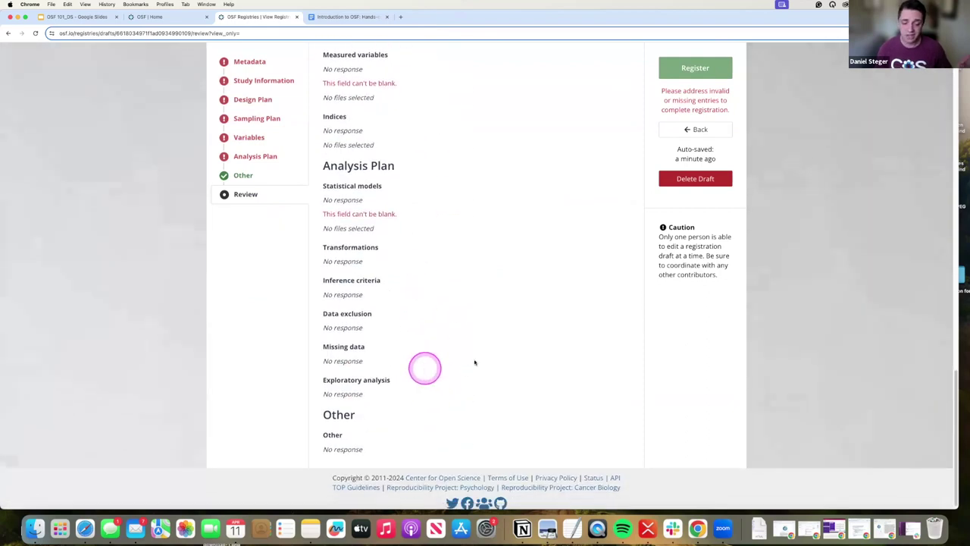
{"action": "scroll", "coordinate": [550, 336], "scroll_direction": "up", "scroll_amount": 7}
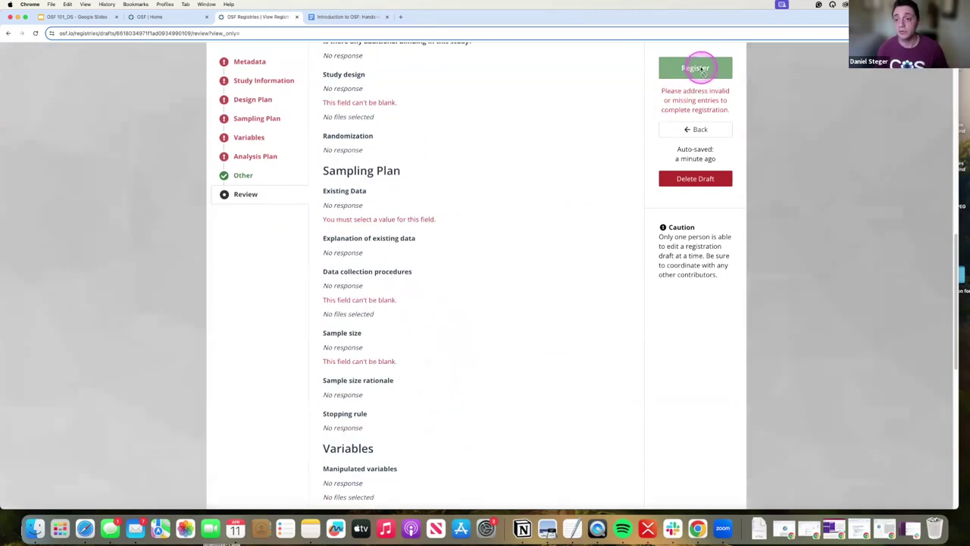
{"action": "scroll", "coordinate": [563, 217], "scroll_direction": "up", "scroll_amount": 3}
{"action": "scroll", "coordinate": [694, 81], "scroll_direction": "up", "scroll_amount": 1}
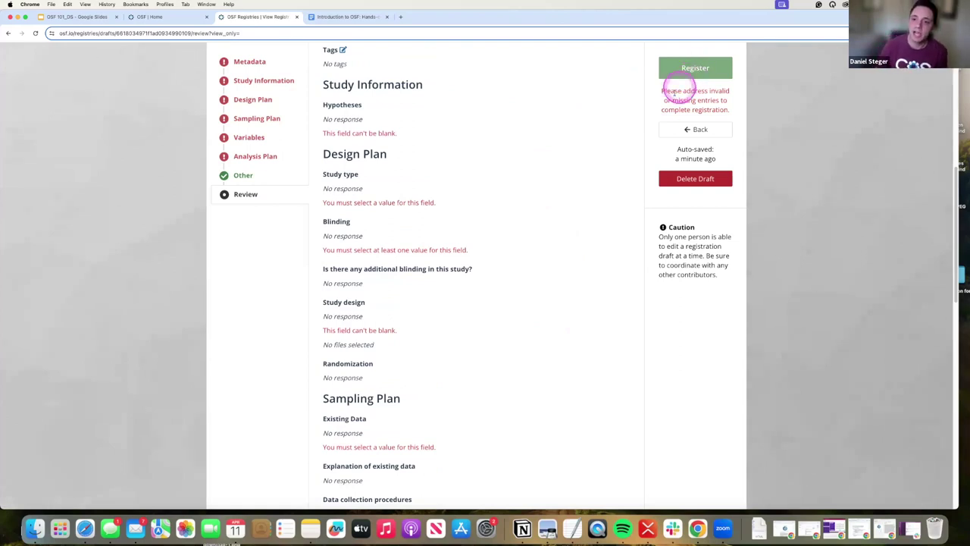
{"action": "scroll", "coordinate": [555, 159], "scroll_direction": "up", "scroll_amount": 5}
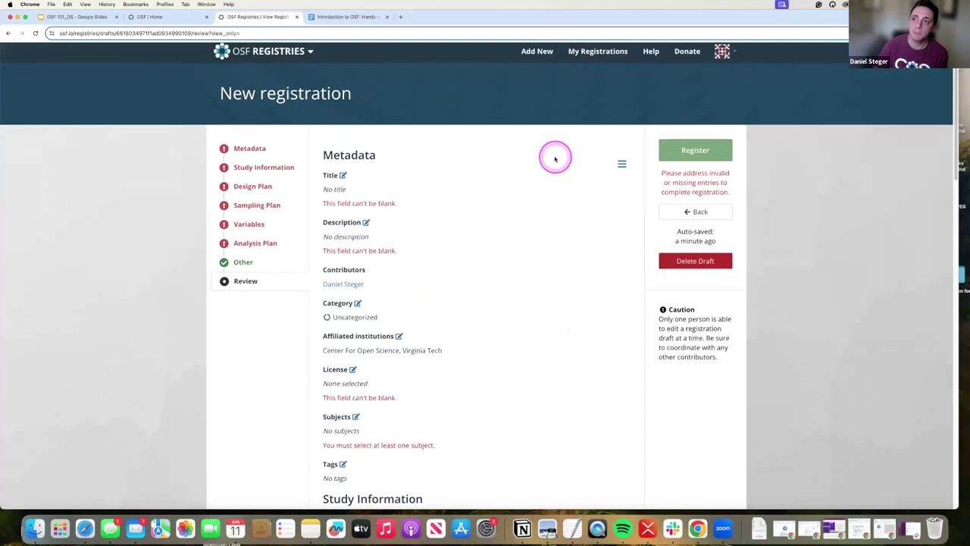